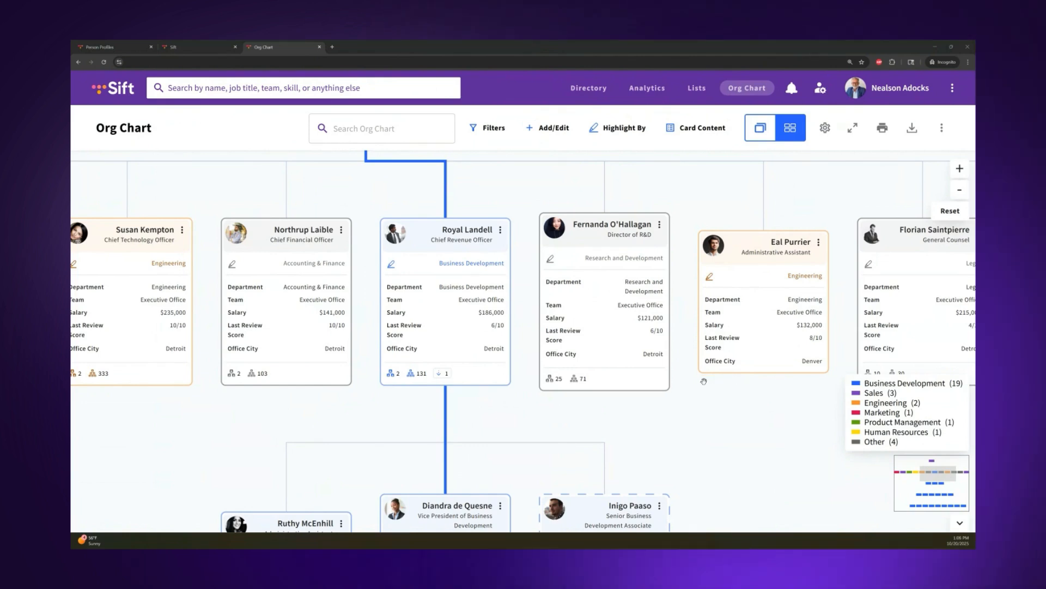
- Review the org chart's card content settings, including the additional attributes, and close them without saving
drag(679, 433, 771, 399)
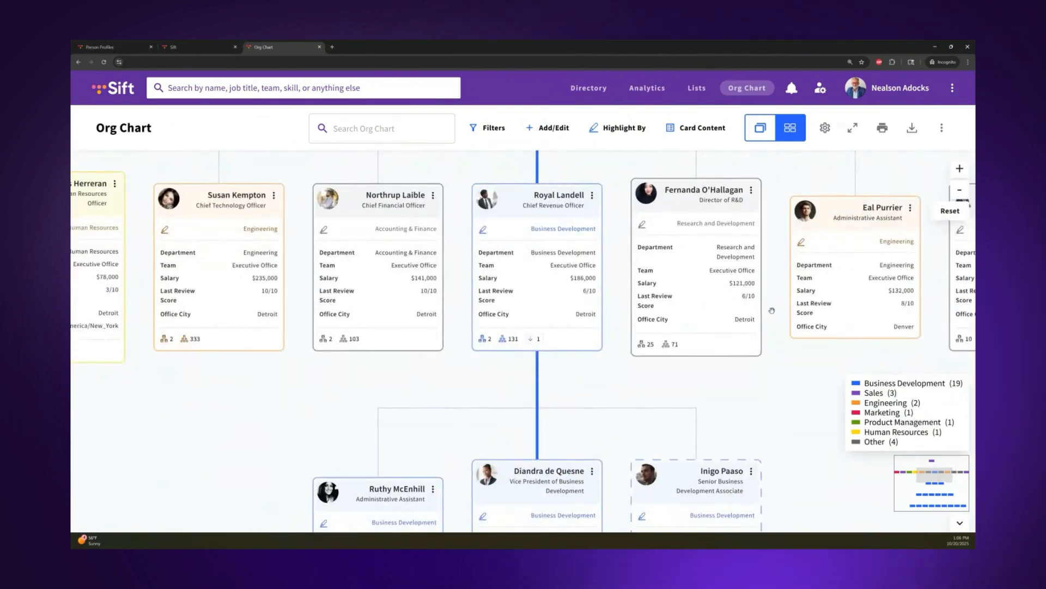
click(696, 131)
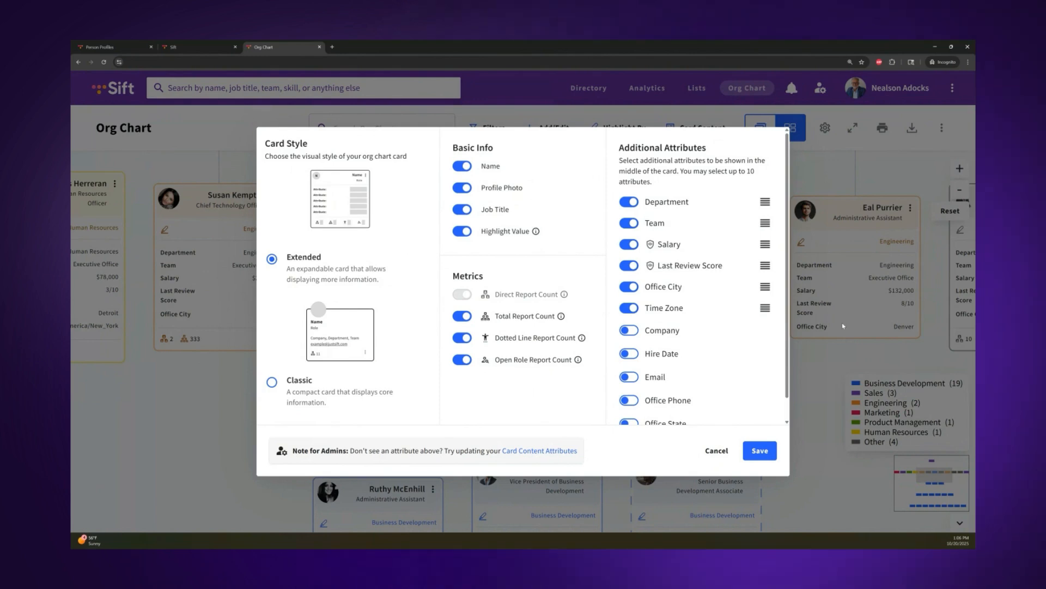
click(716, 451)
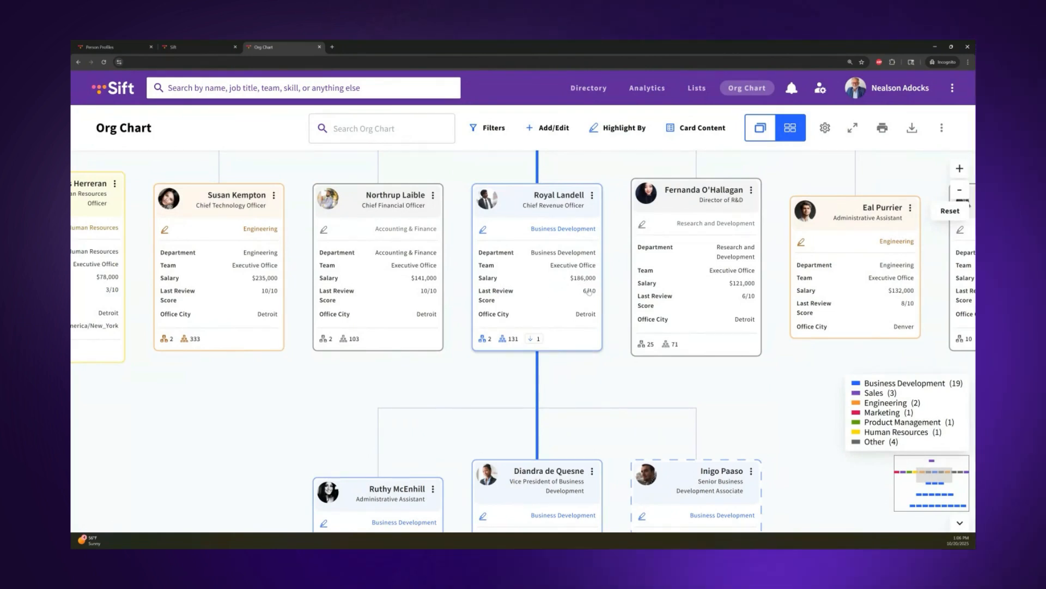
- Examine the executive cards on the org chart, briefly expanding and collapsing the Chief Financial Officer's direct reports
drag(783, 476, 837, 366)
drag(845, 308, 829, 364)
scroll(862, 299, down, 2)
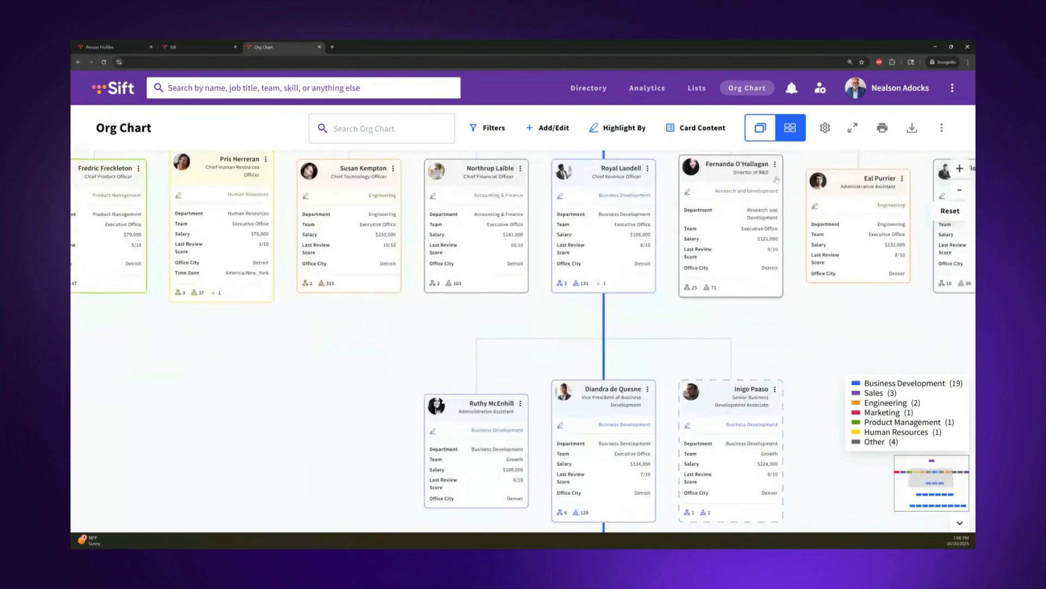
drag(796, 157, 790, 299)
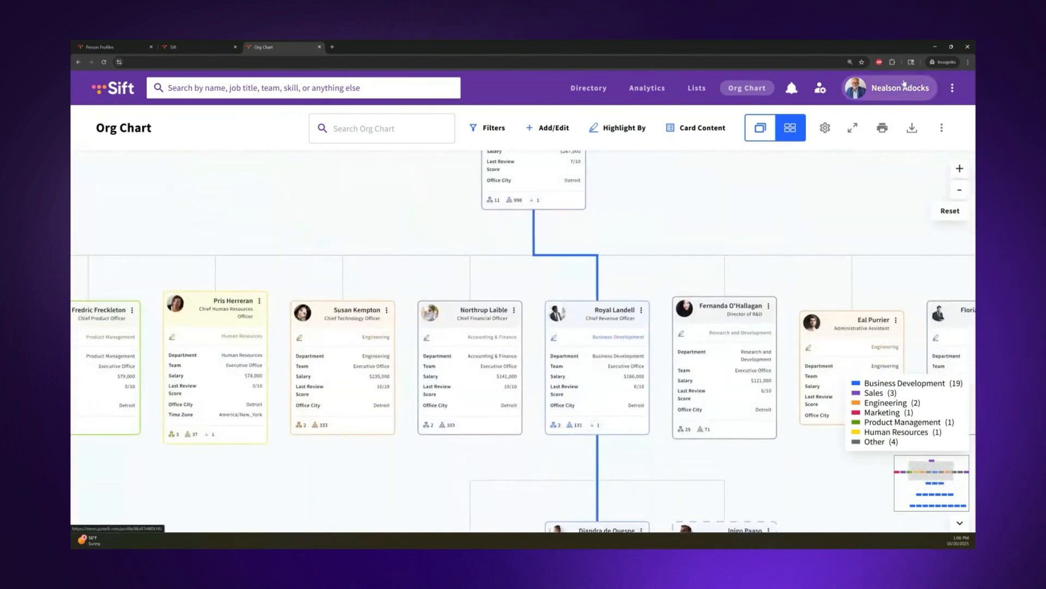
drag(827, 224, 815, 280)
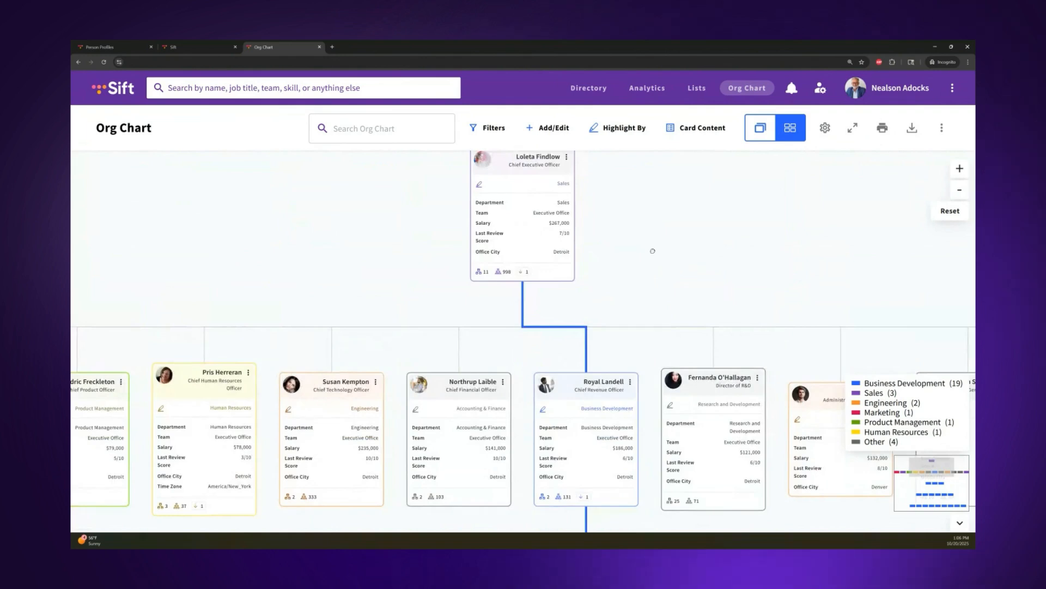
drag(653, 251, 744, 258)
drag(458, 286, 600, 204)
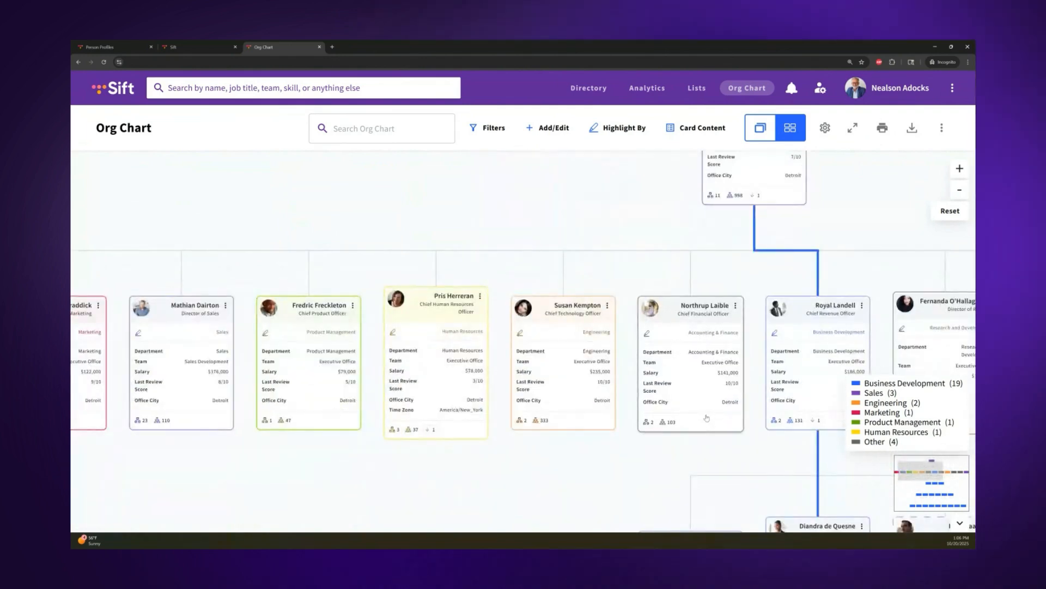
click(707, 418)
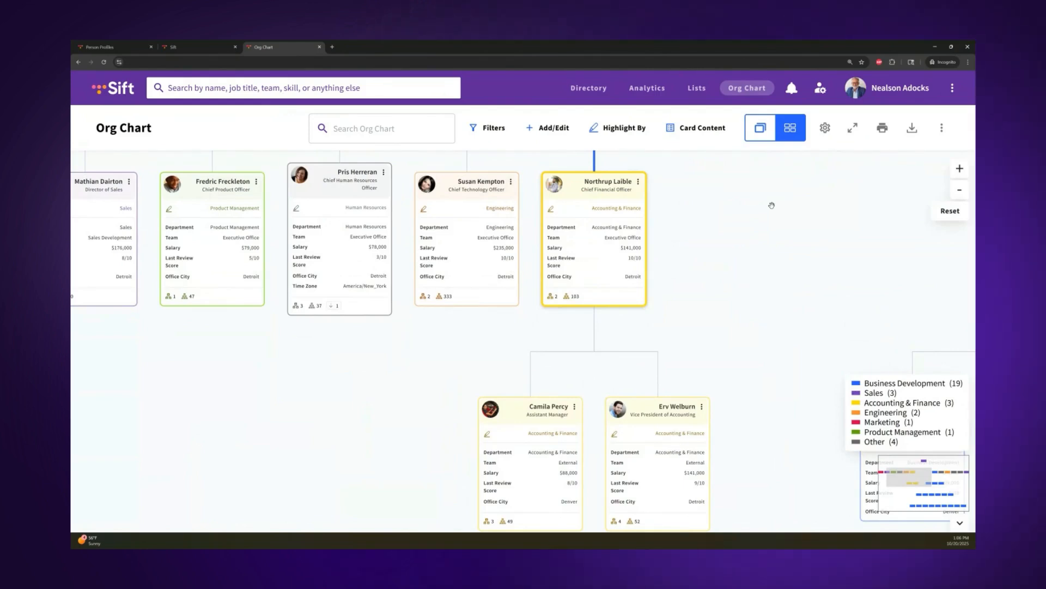
drag(694, 266, 616, 307)
click(533, 311)
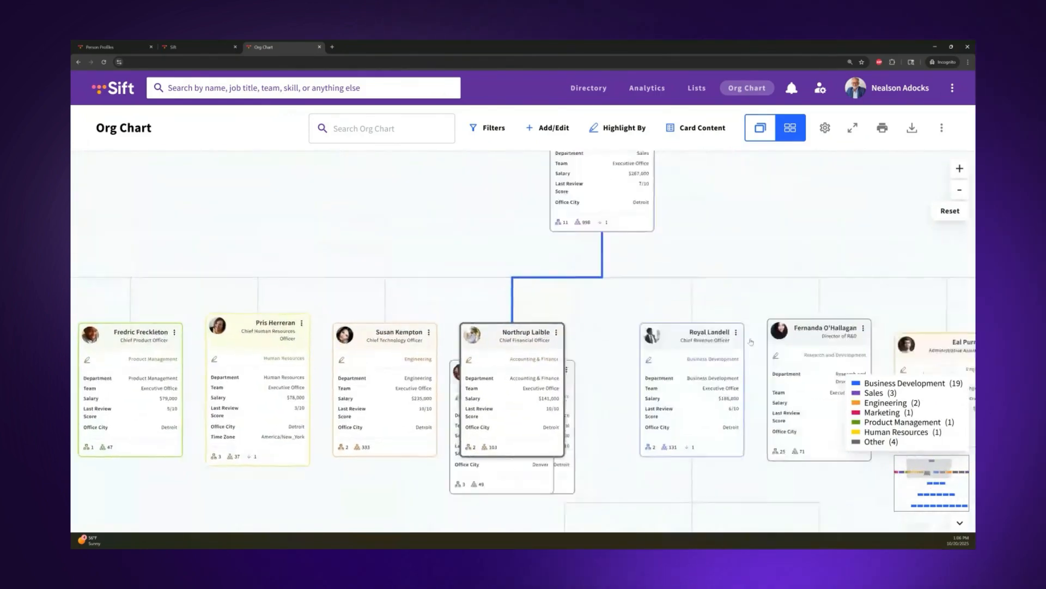
- Examine the salary and review score attributes on the Business Development director cards and the level beneath them
scroll(751, 342, down, 8)
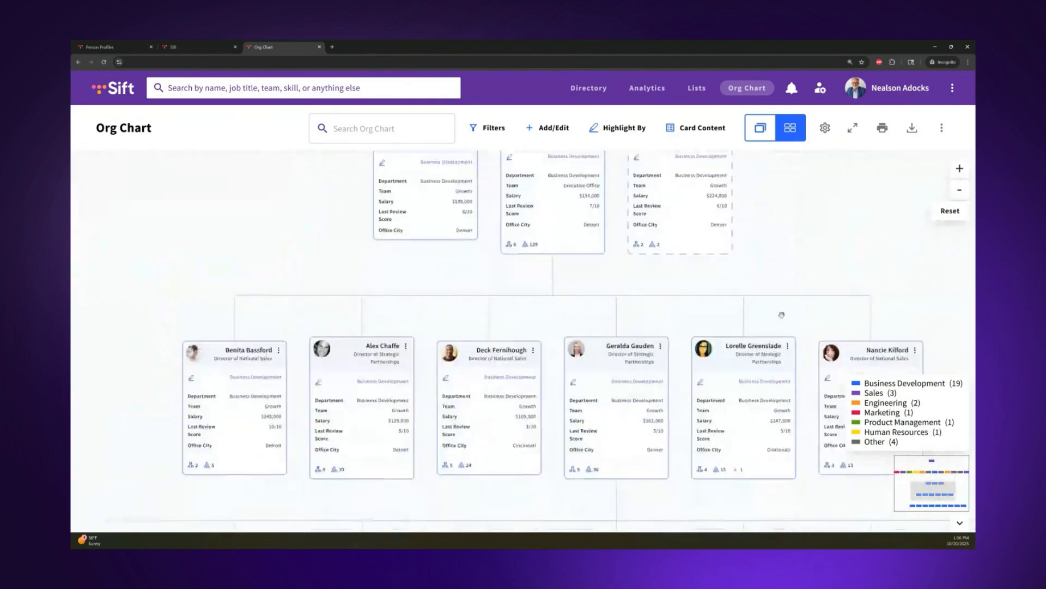
drag(782, 315, 726, 253)
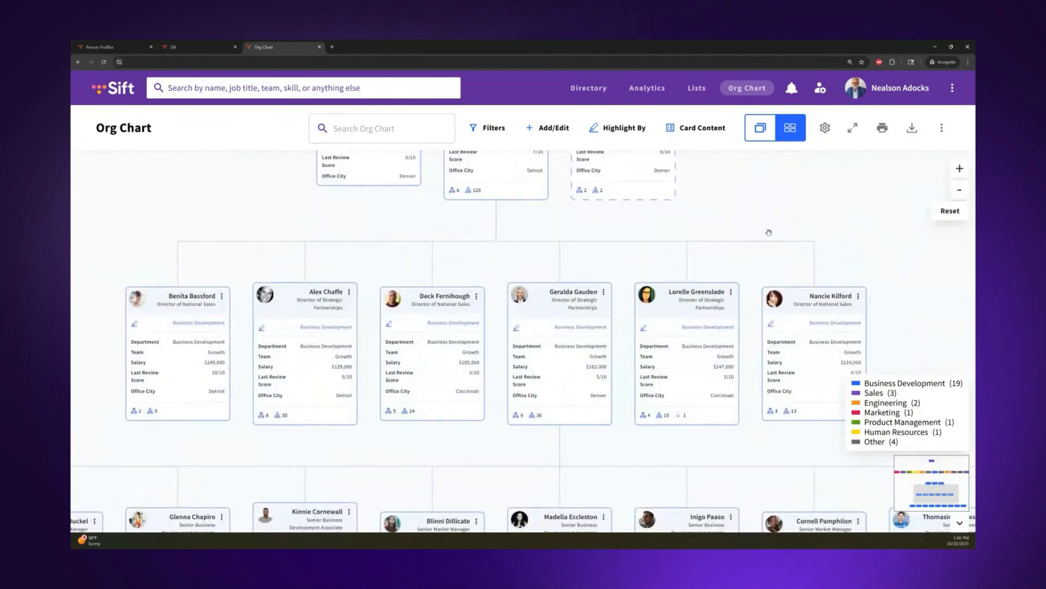
scroll(624, 423, down, 1)
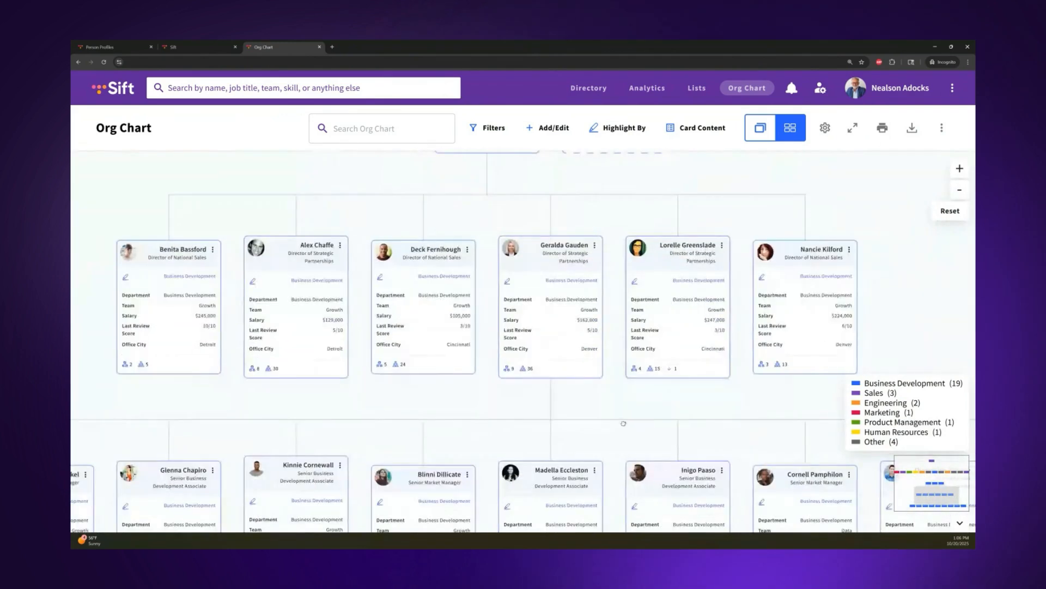
scroll(623, 423, down, 2)
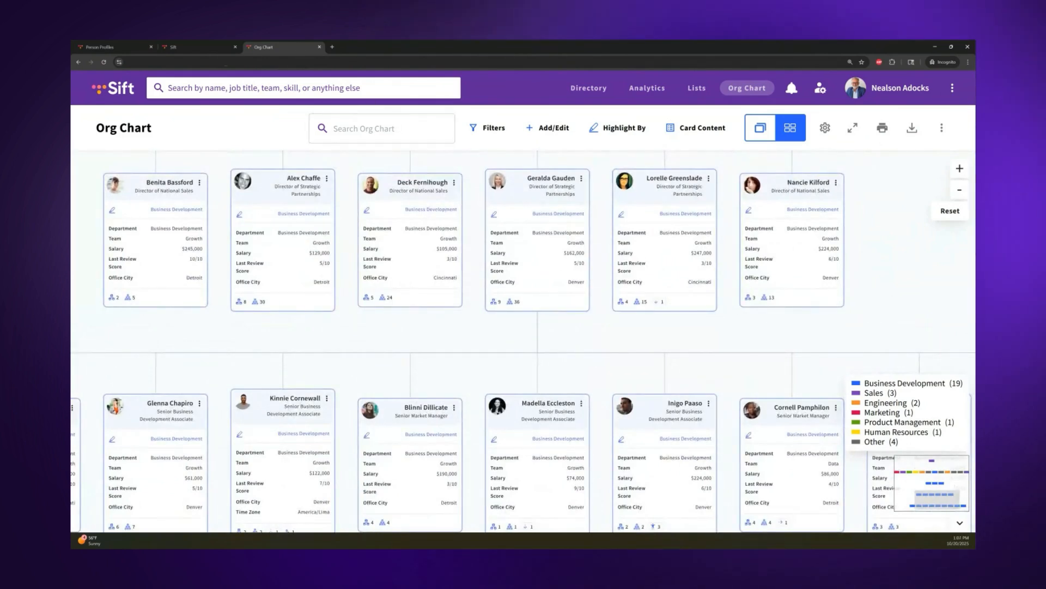
- Open the Users list on the Roles/Permissions page of the admin site
click(182, 48)
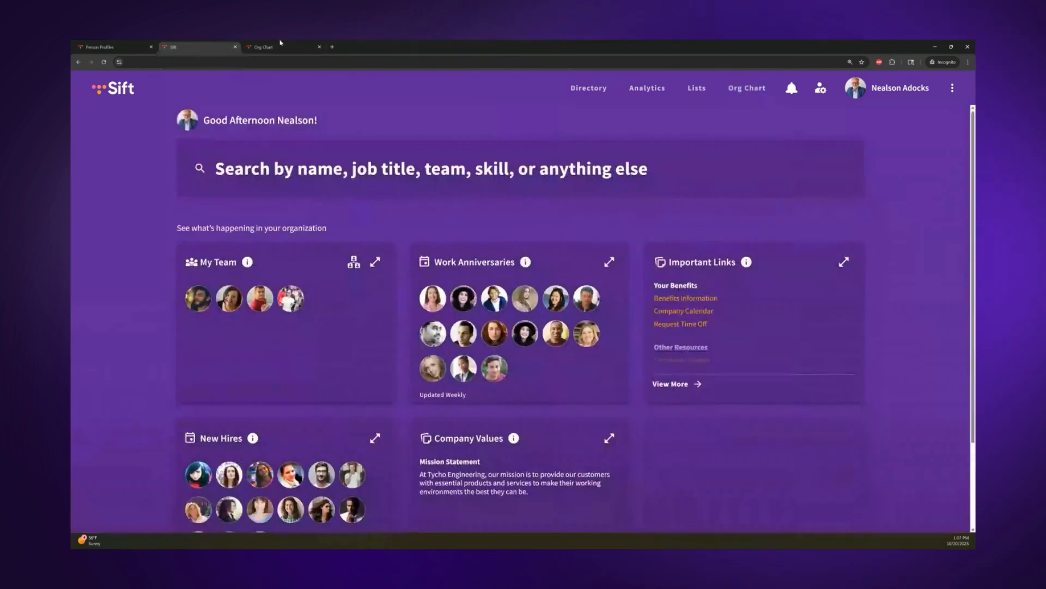
click(109, 47)
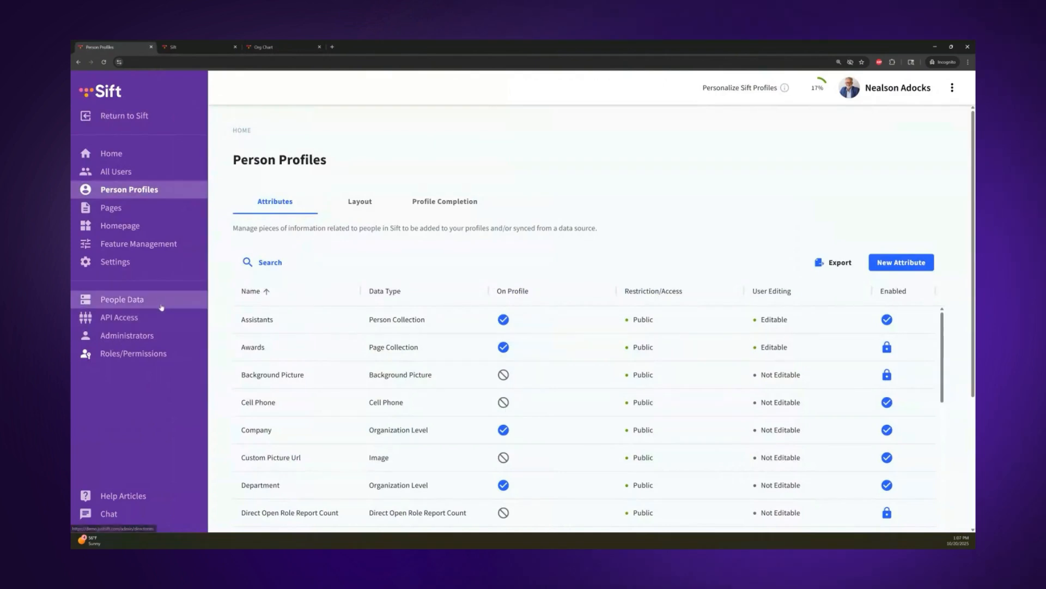
click(153, 352)
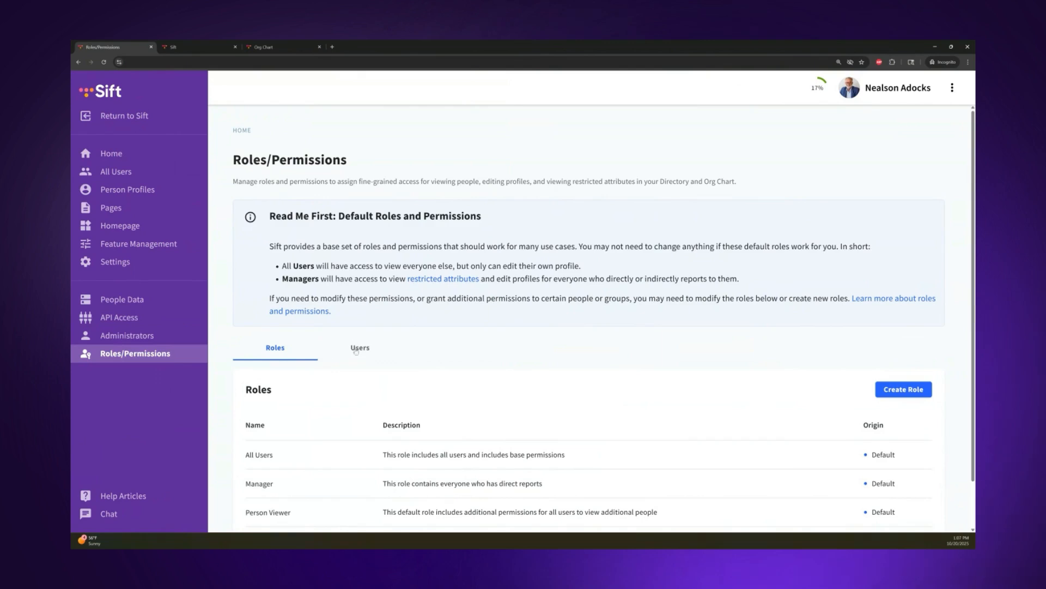
scroll(254, 373, down, 1)
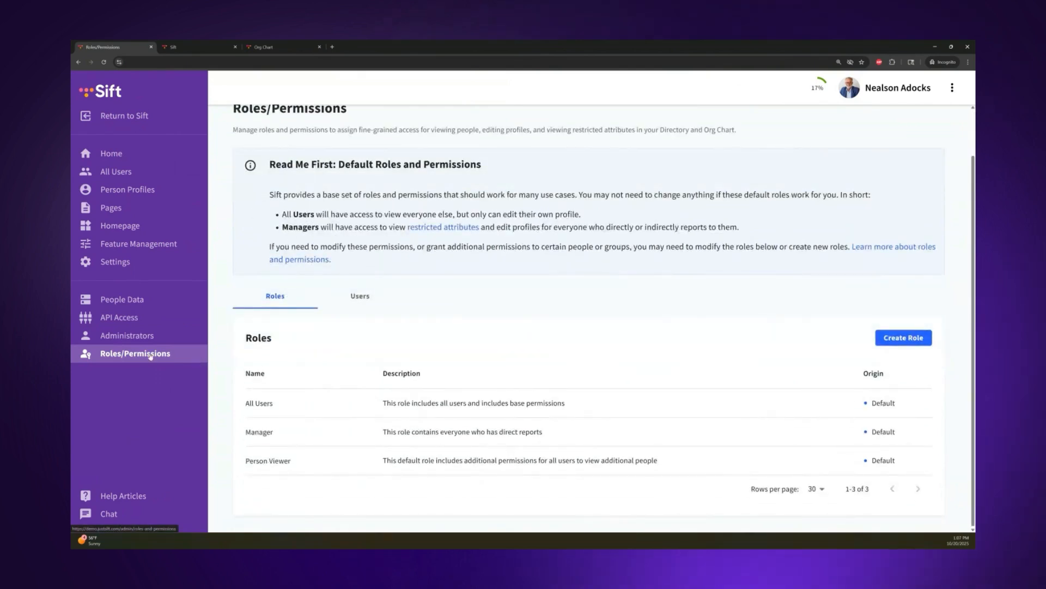
click(361, 297)
scroll(327, 278, down, 4)
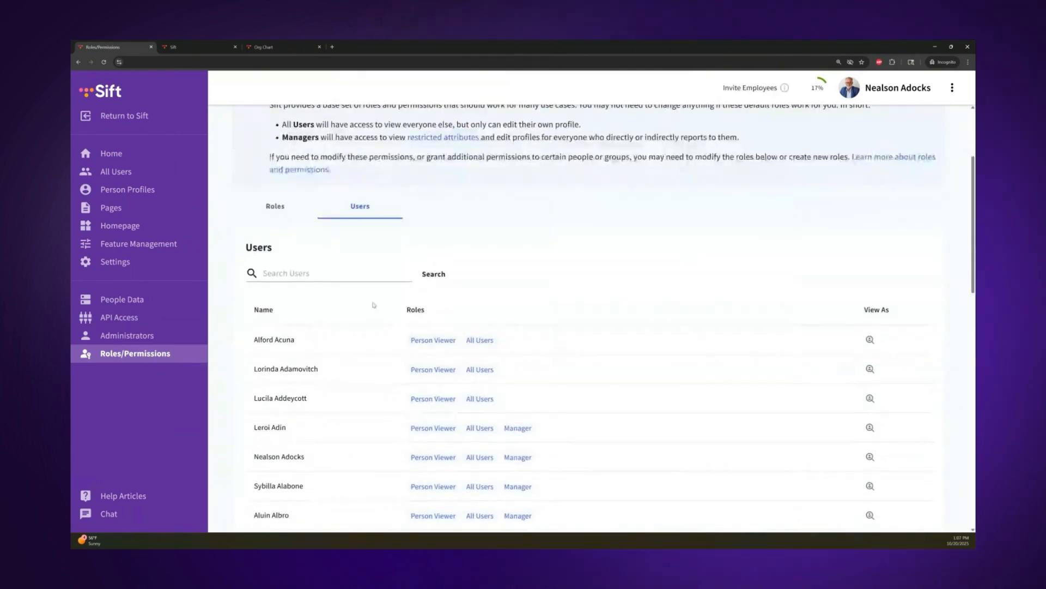
- Search the users for the Director of Strategic Partnerships by first name and start viewing Sift as that person
click(325, 278)
text(geralda)
key(Return)
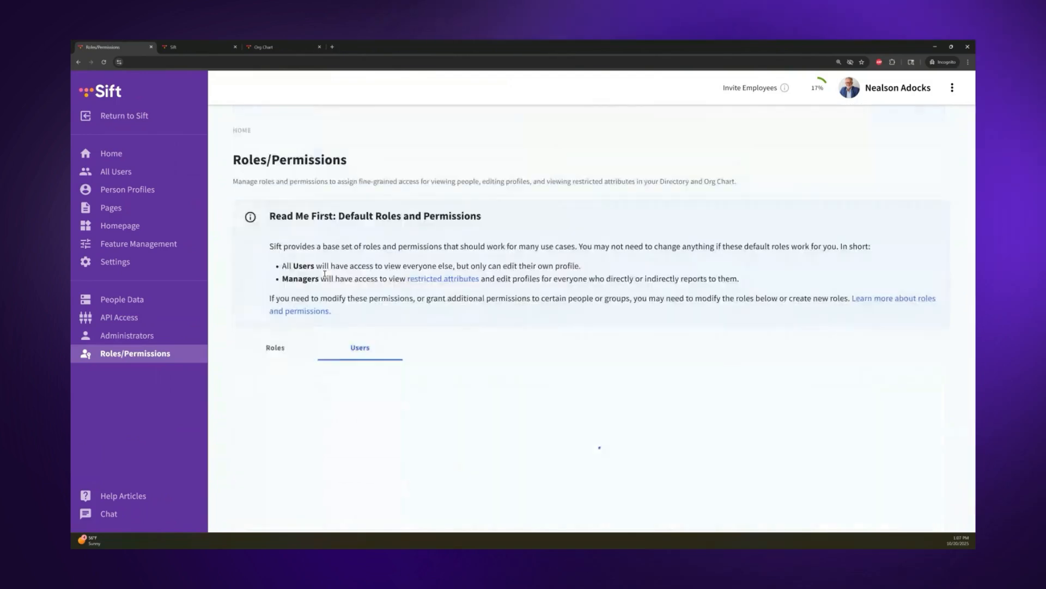
scroll(871, 445, down, 1)
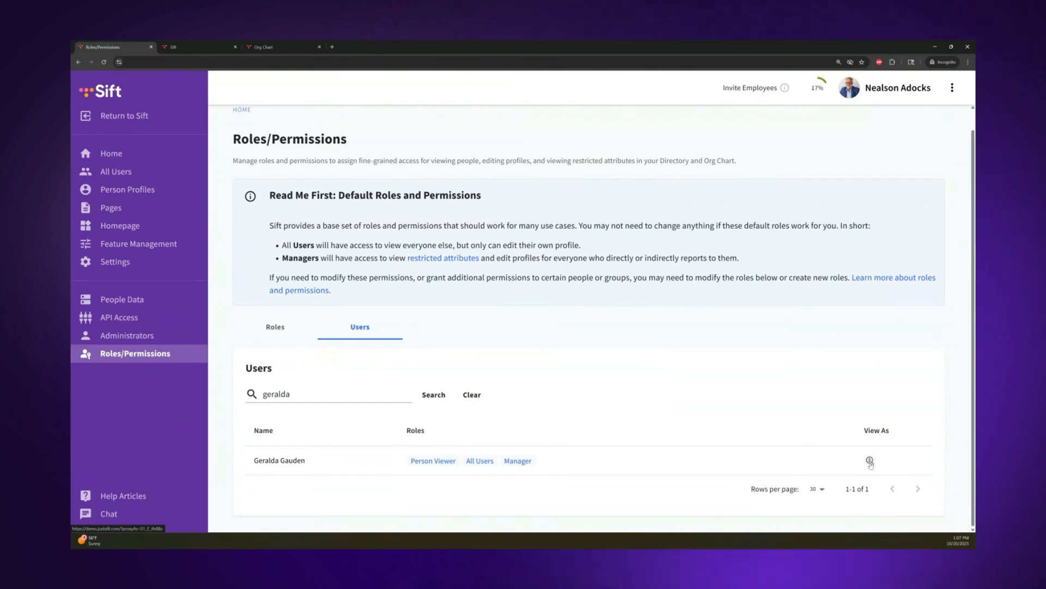
click(870, 461)
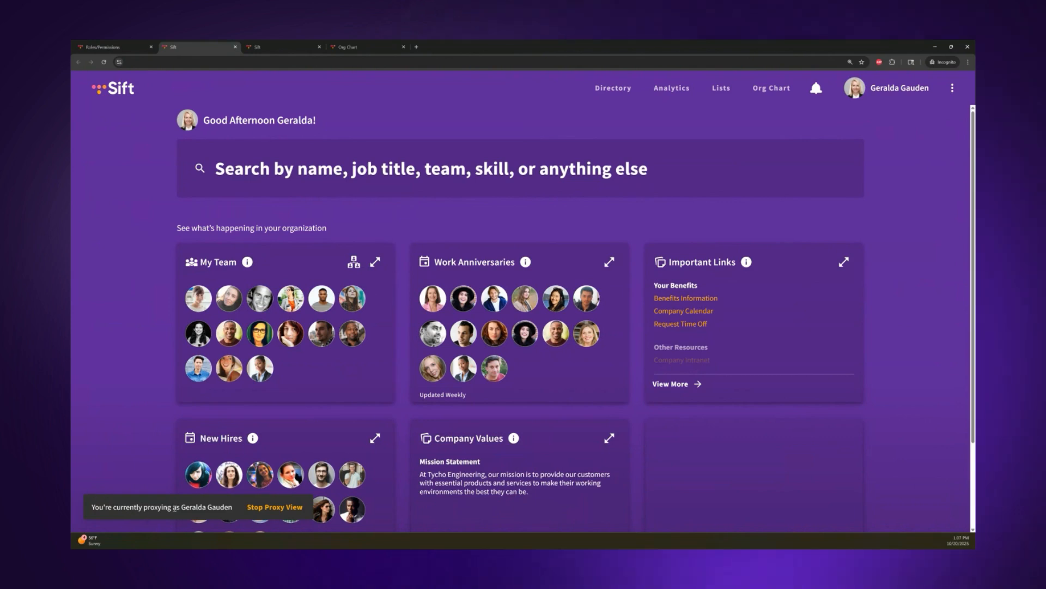
- Open the org chart in the proxy view and compare the attributes on the proxied manager's card with those on neighbouring cards
click(772, 88)
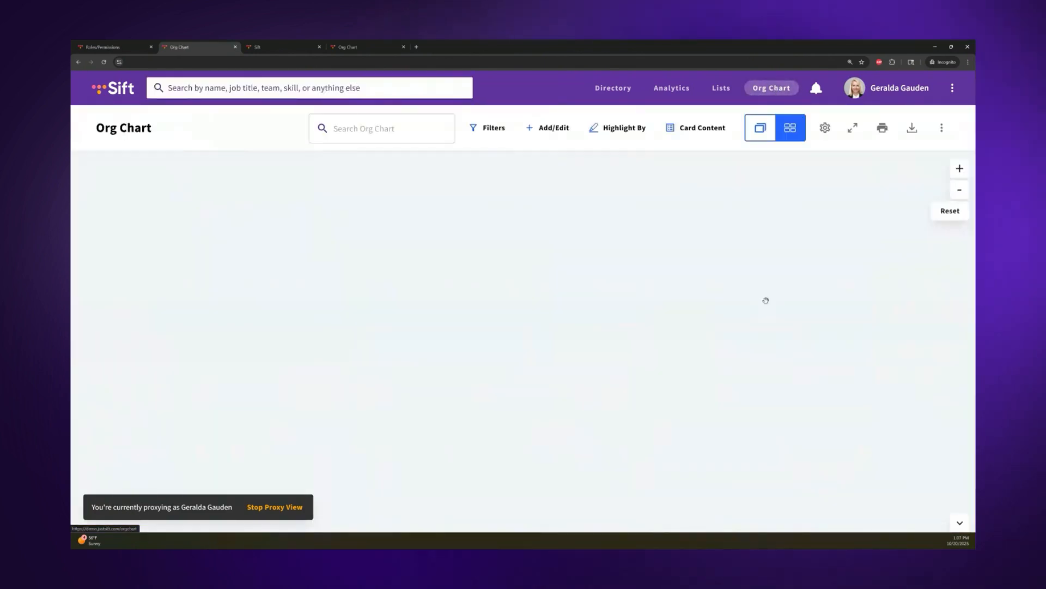
drag(631, 463, 758, 470)
scroll(689, 347, down, 1)
drag(471, 291, 605, 270)
drag(599, 209, 514, 367)
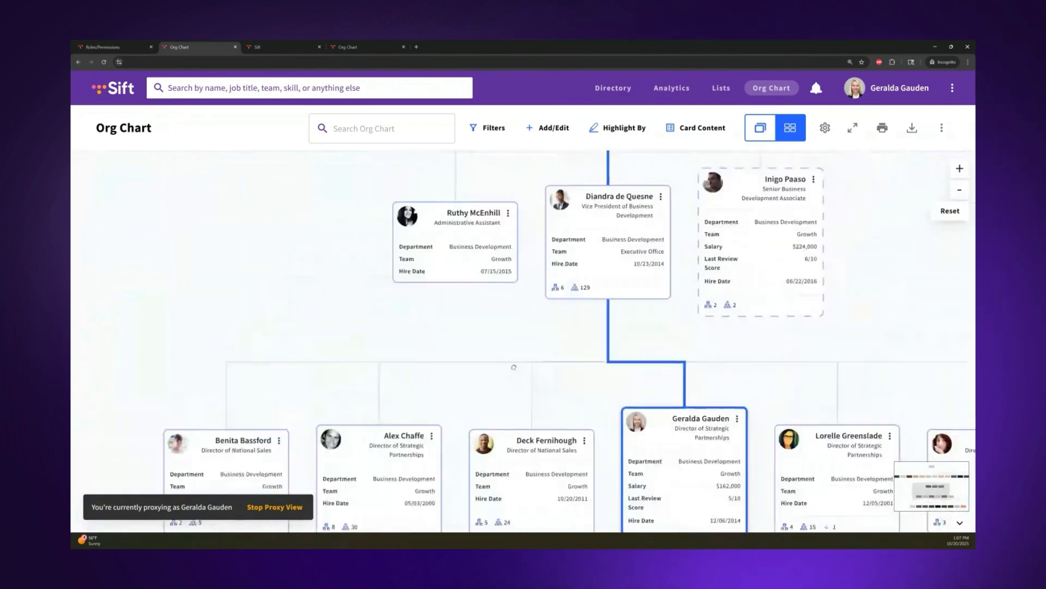
- Expand the Chief Human Resources Officer's direct reports on the org chart to check which attributes their cards show
scroll(543, 313, down, 1)
drag(791, 158, 831, 303)
drag(425, 289, 531, 342)
drag(331, 356, 589, 374)
click(662, 309)
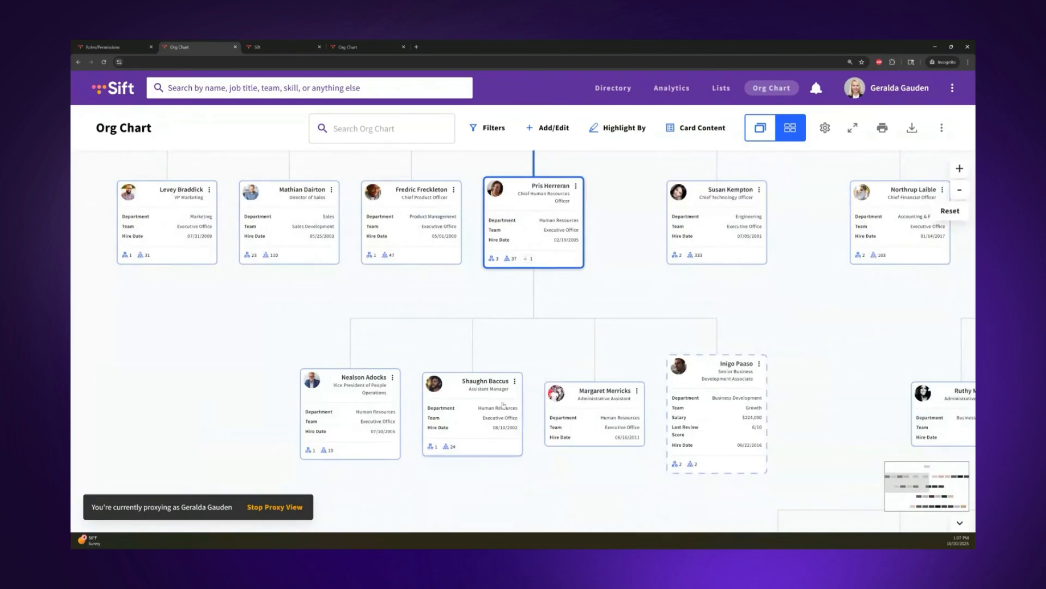
middle_click(485, 381)
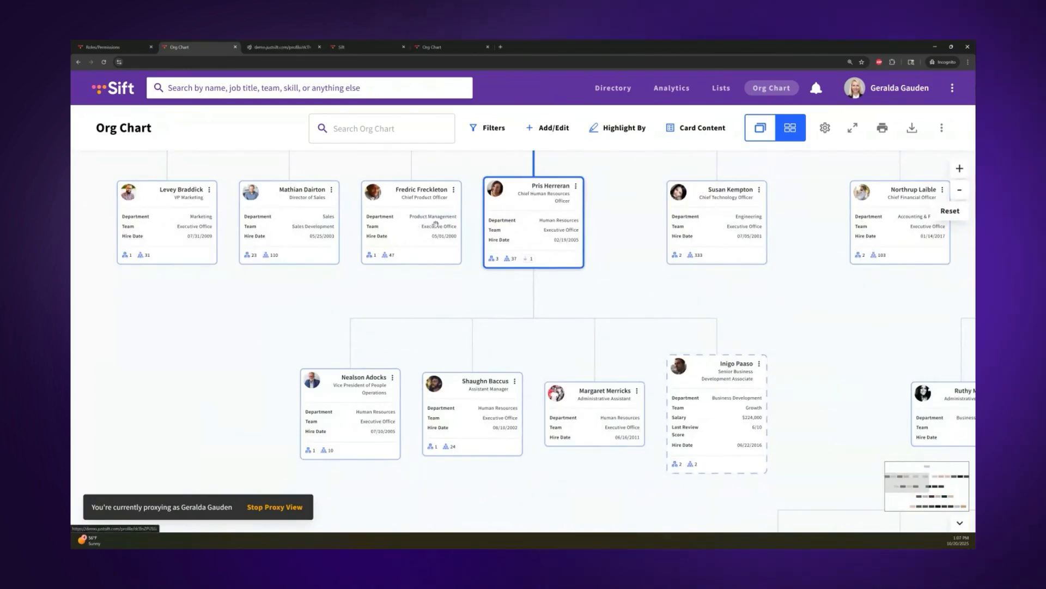
click(279, 47)
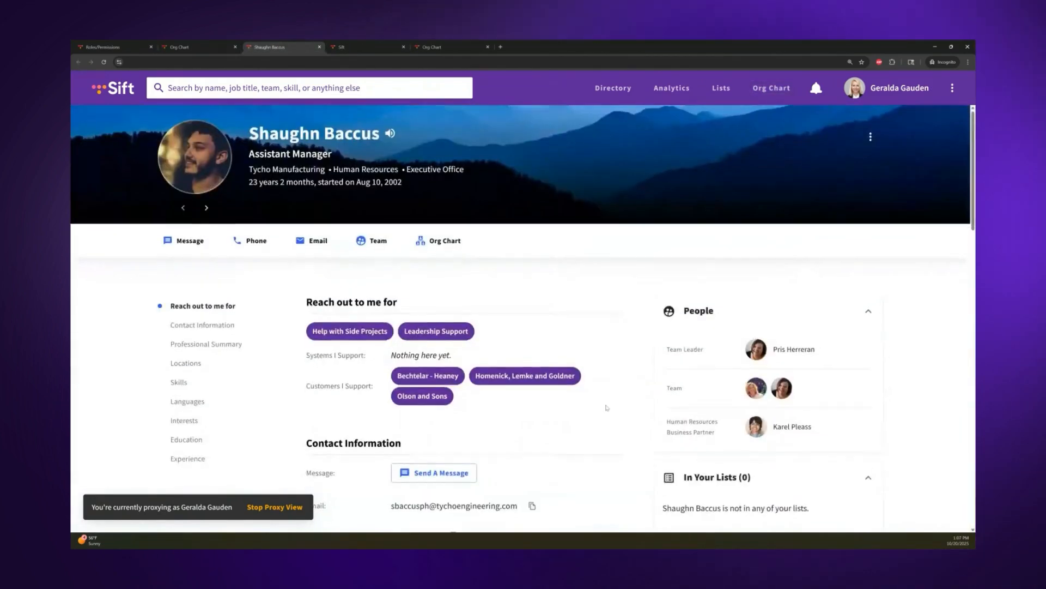
scroll(606, 408, down, 10)
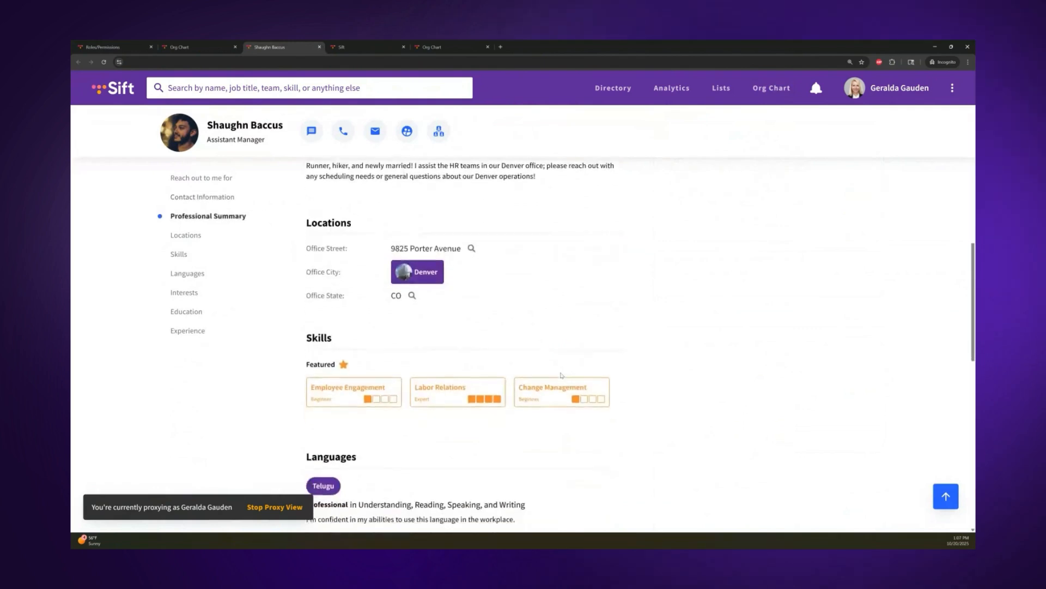
scroll(561, 375, down, 5)
- Return to the org chart, open the profile of a Senior Business Development Associate under the proxied manager, and review its Additional Info section
click(185, 47)
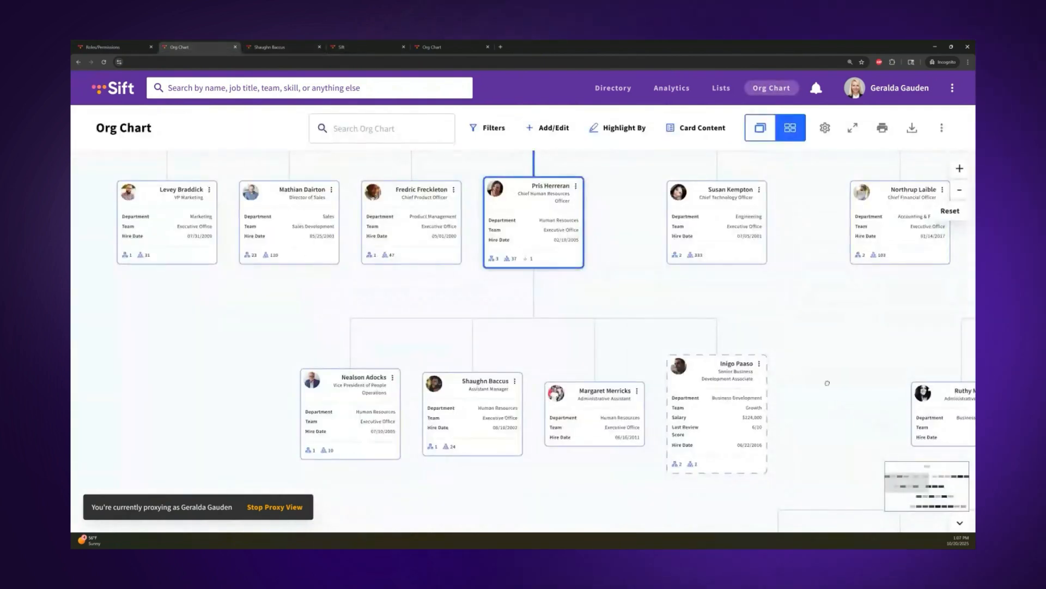
drag(827, 384, 379, 182)
drag(785, 499, 699, 167)
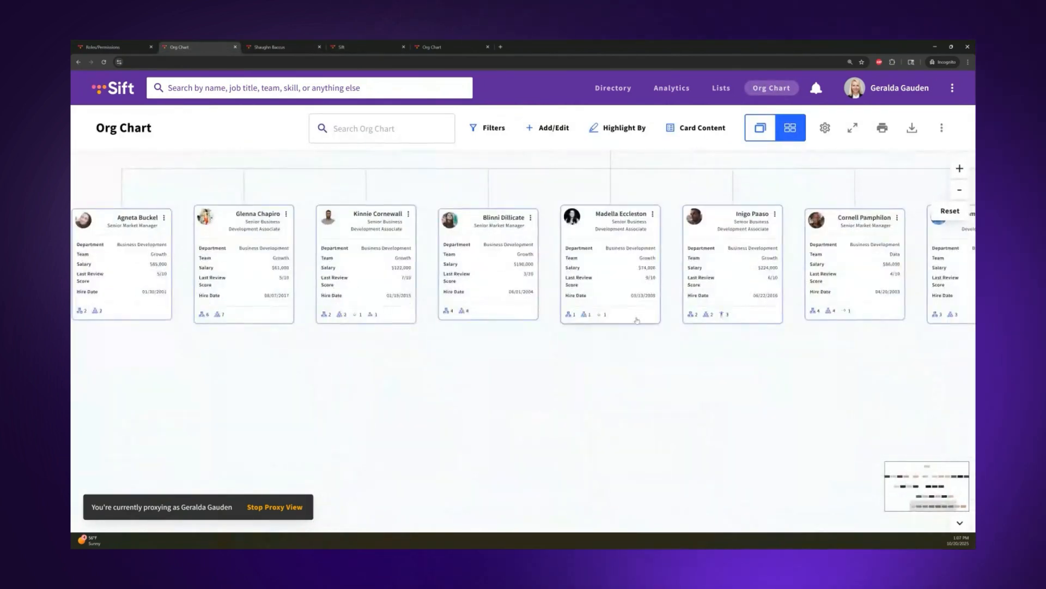
click(393, 215)
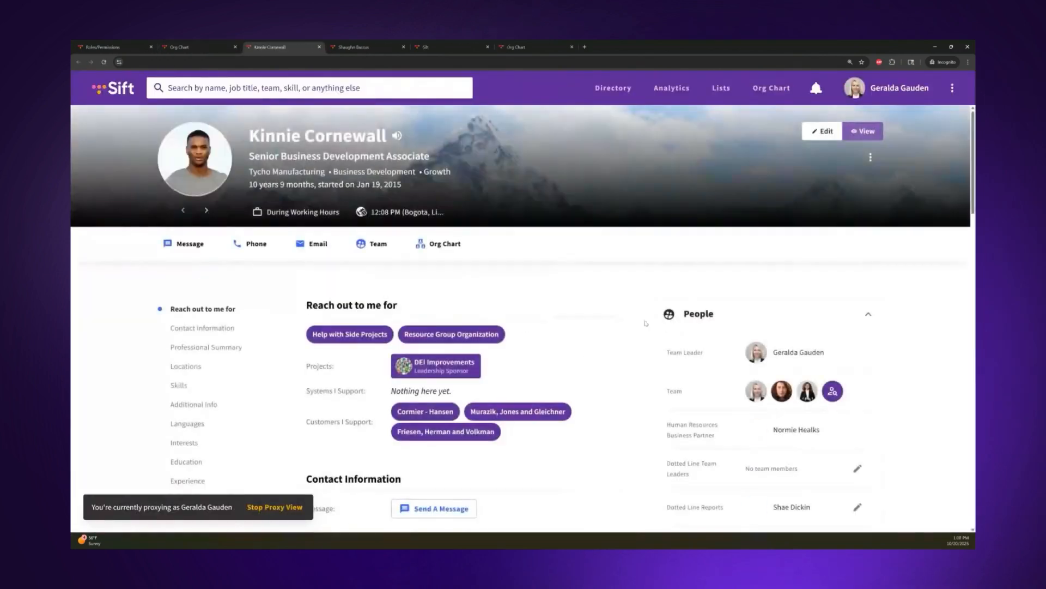
scroll(626, 338, down, 7)
scroll(589, 354, down, 5)
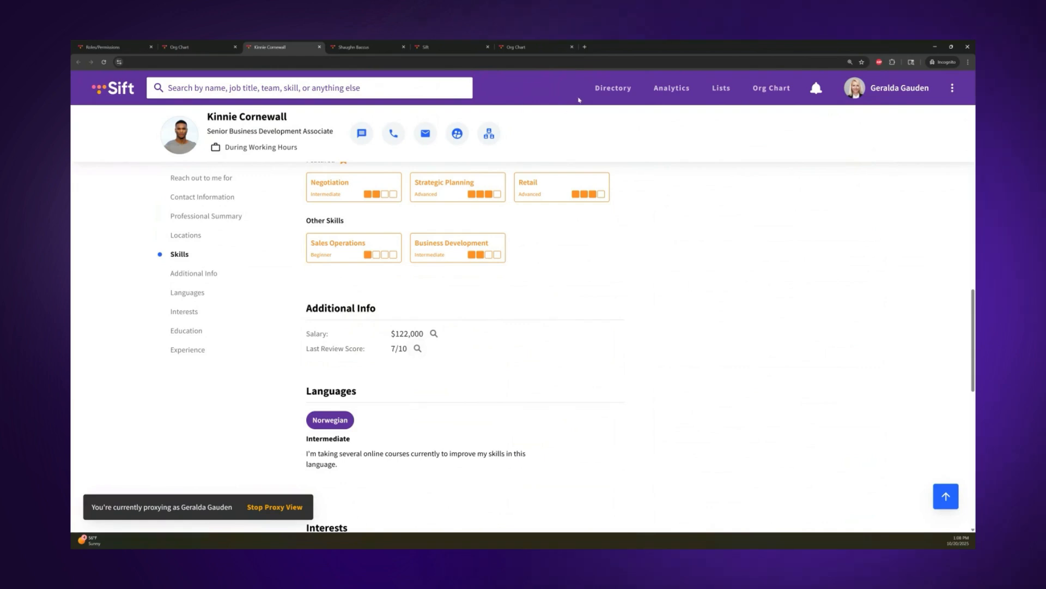
- Filter the Directory by a Last Review Score of 5/10 and review which team members match
click(614, 89)
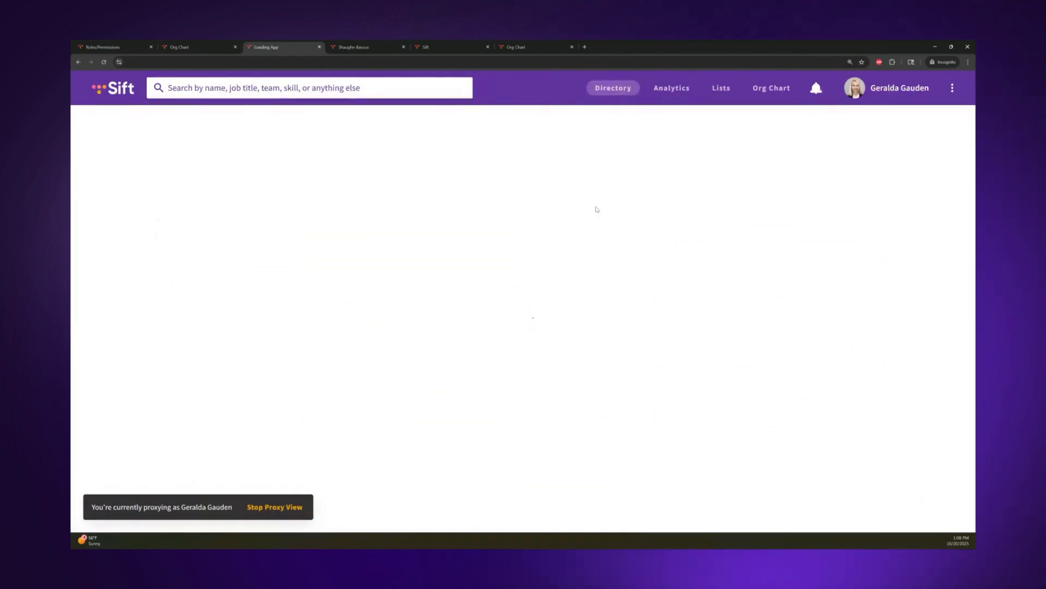
click(590, 124)
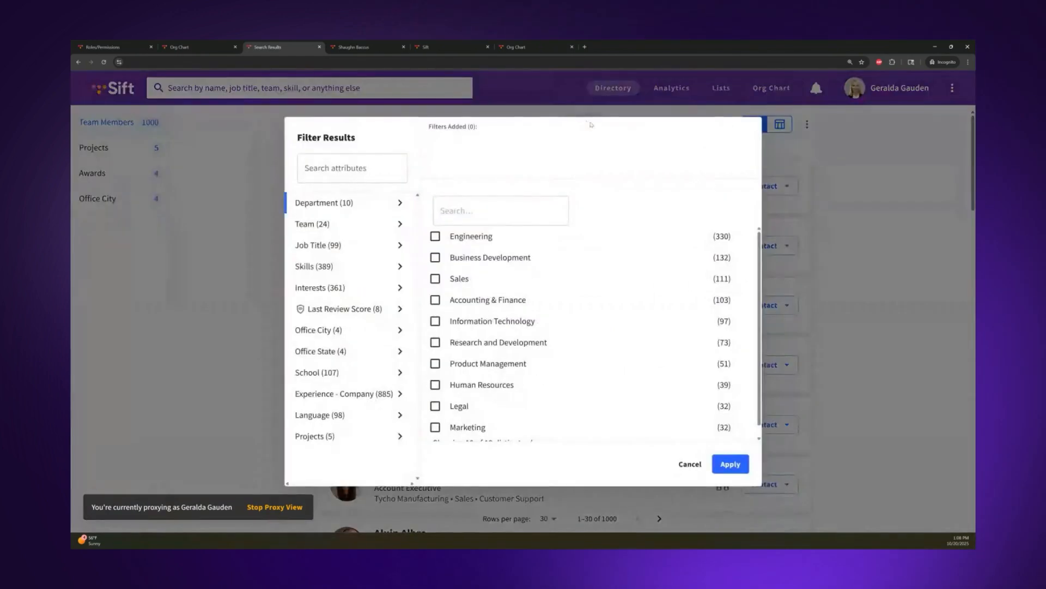
click(338, 309)
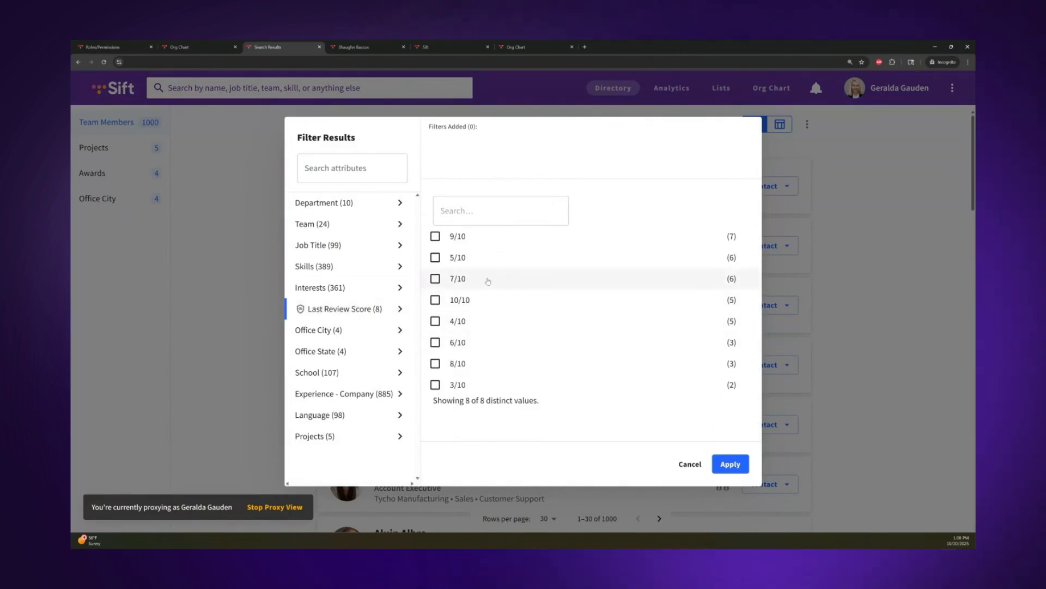
click(454, 260)
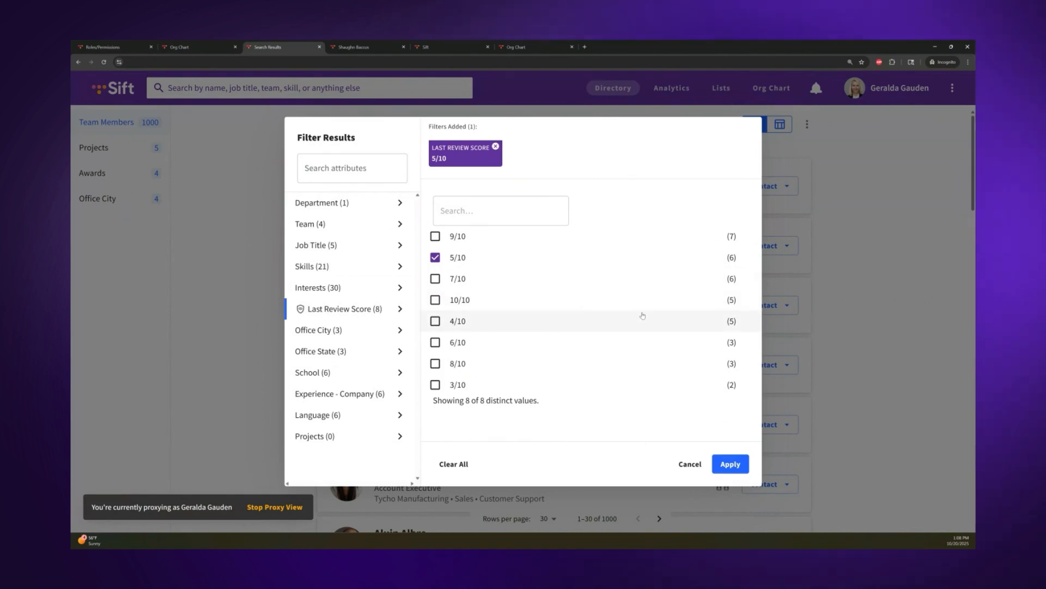
click(453, 261)
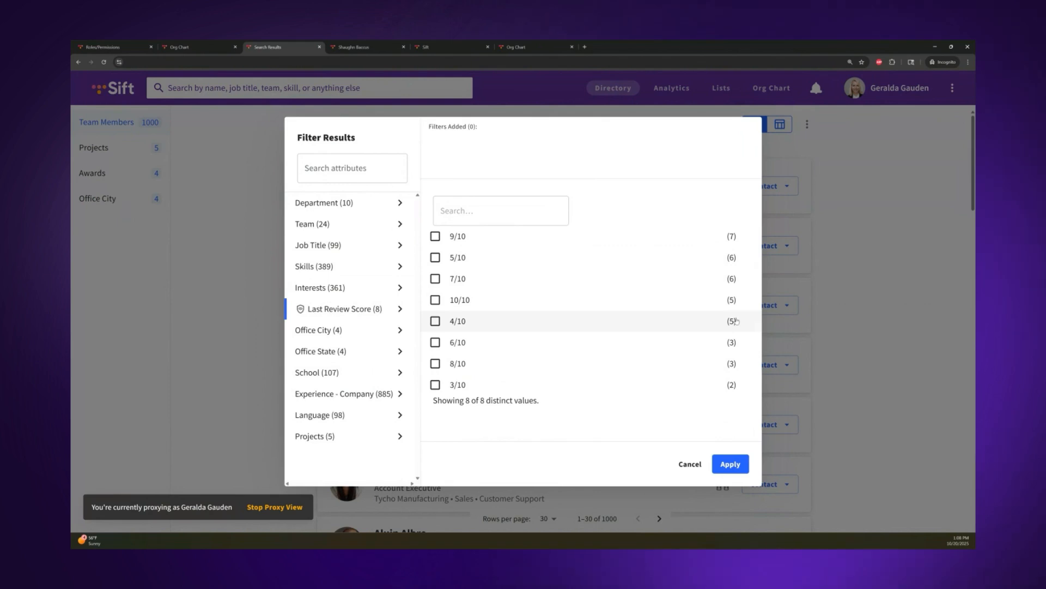
click(496, 257)
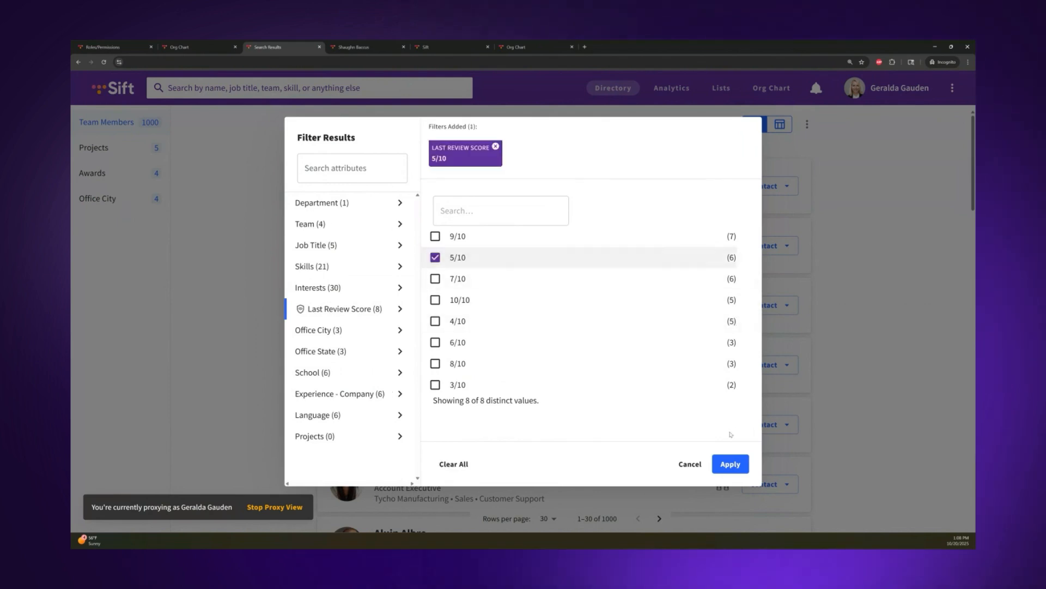
click(730, 464)
scroll(824, 370, down, 1)
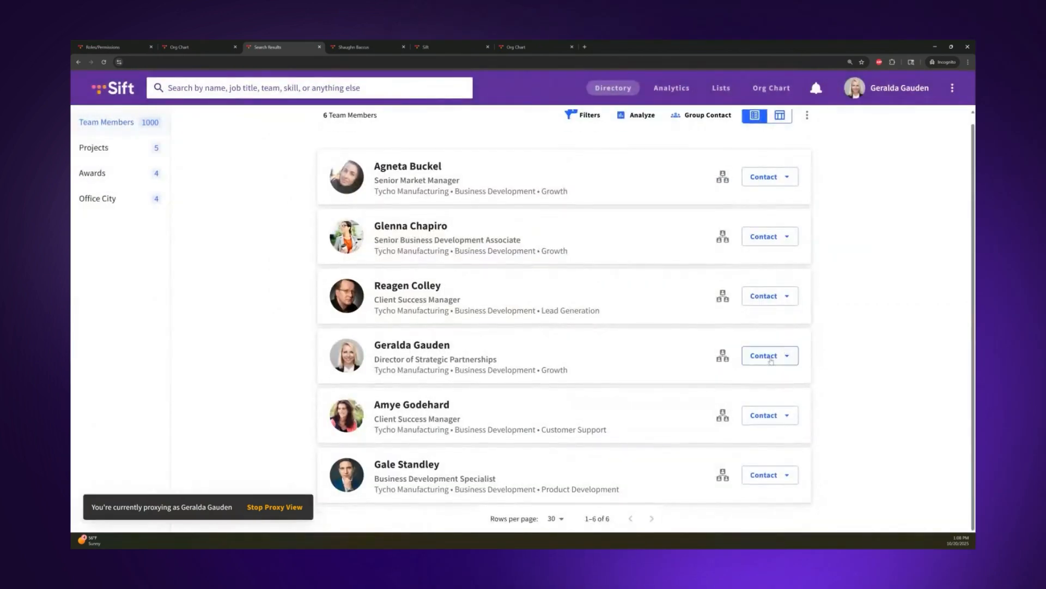
mouse_move(495, 431)
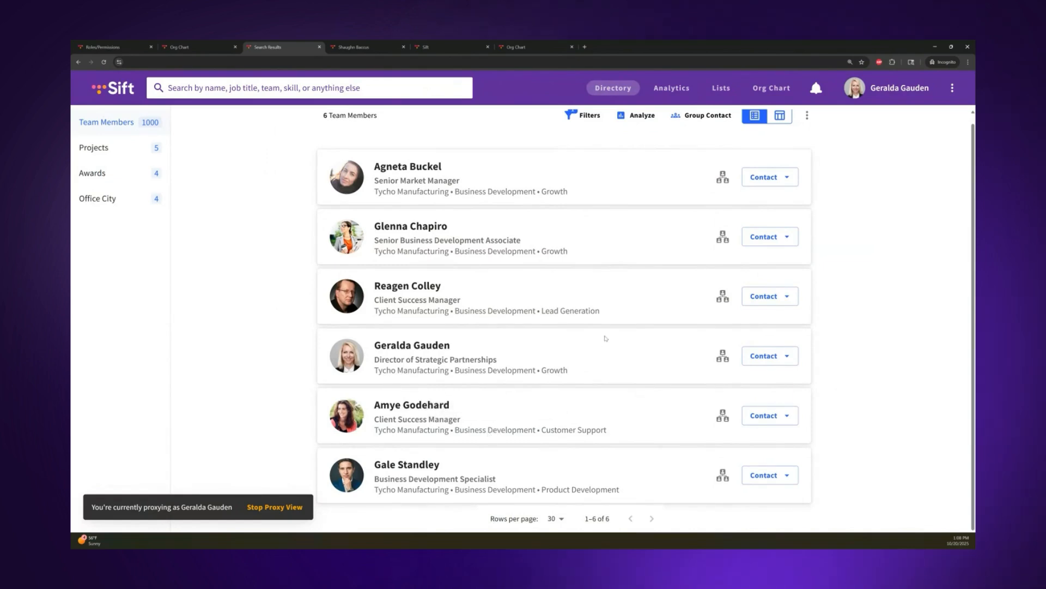
- Return to the unfiltered Directory, then reopen the org chart and compare the proxied manager's card with those of peers and direct reports
scroll(606, 338, up, 1)
key(alt+Left)
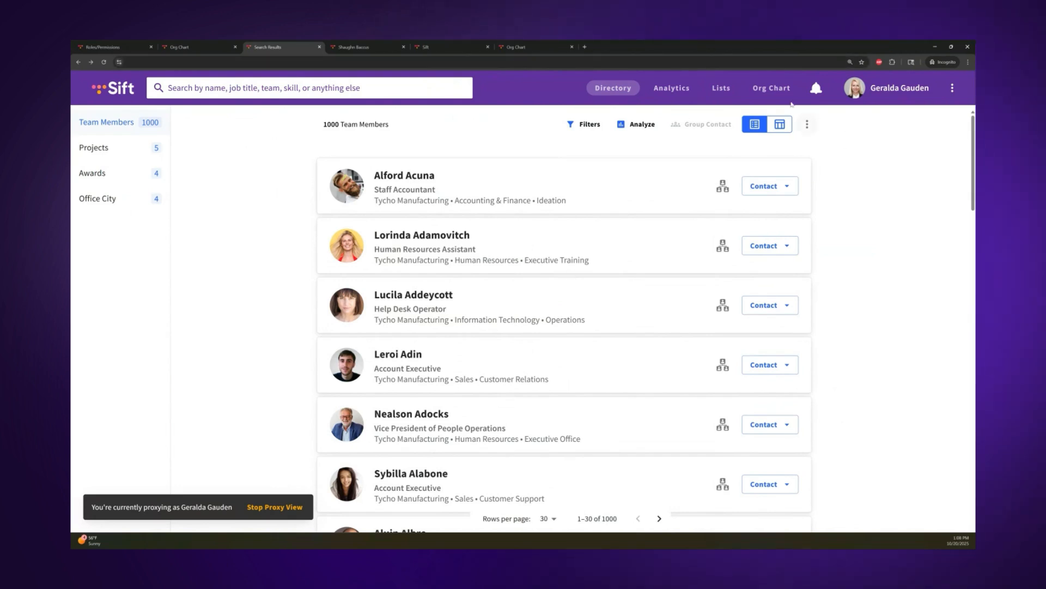
click(771, 87)
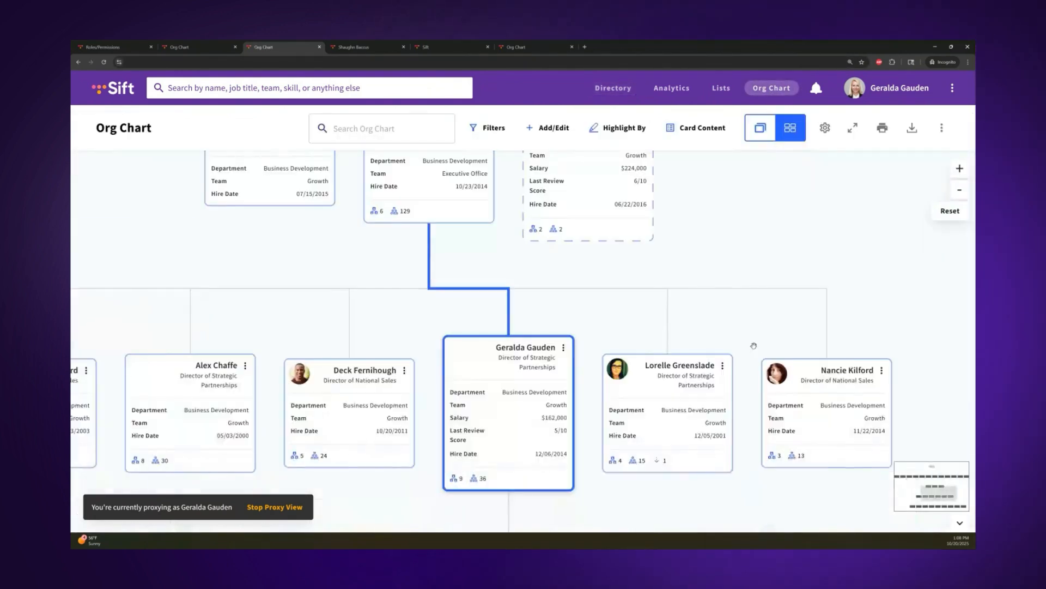
drag(655, 495, 685, 351)
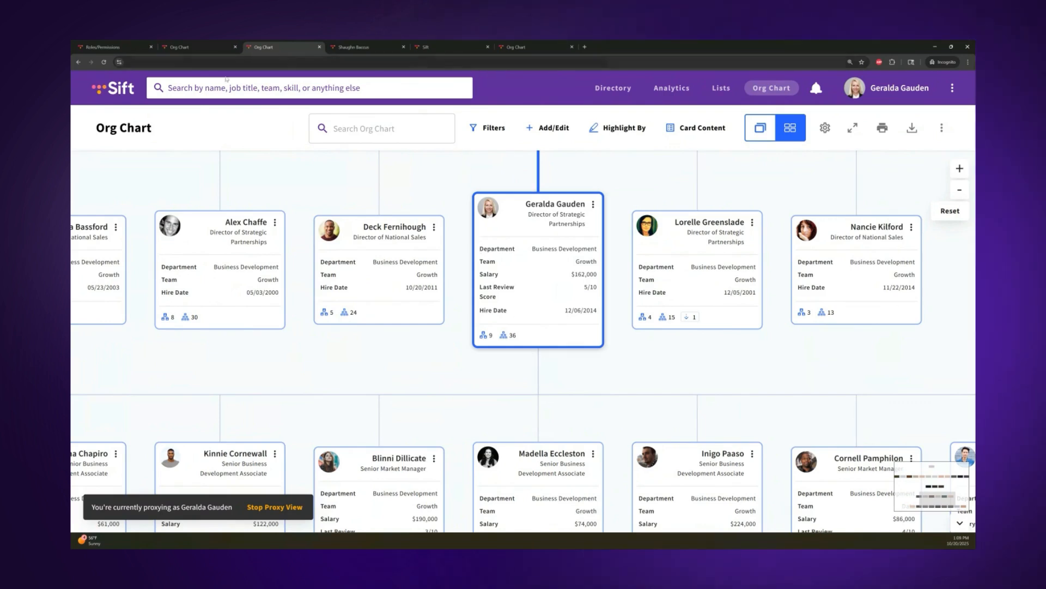
- Switch to the admin dashboard's Person Profiles attributes and look through their Restriction/Access settings as far as Salary
click(122, 45)
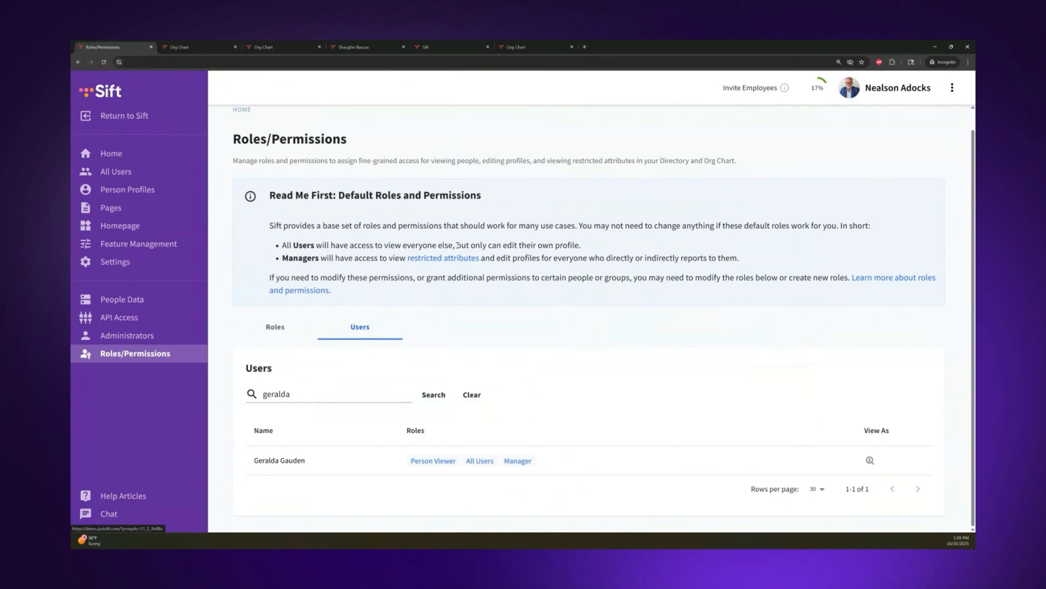
click(163, 188)
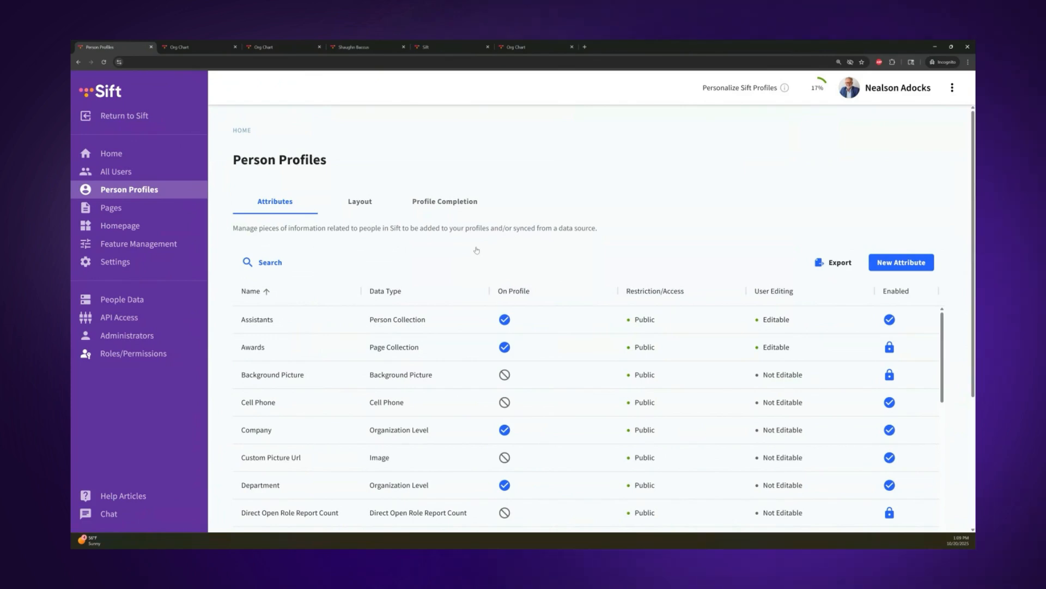
scroll(724, 259, down, 1)
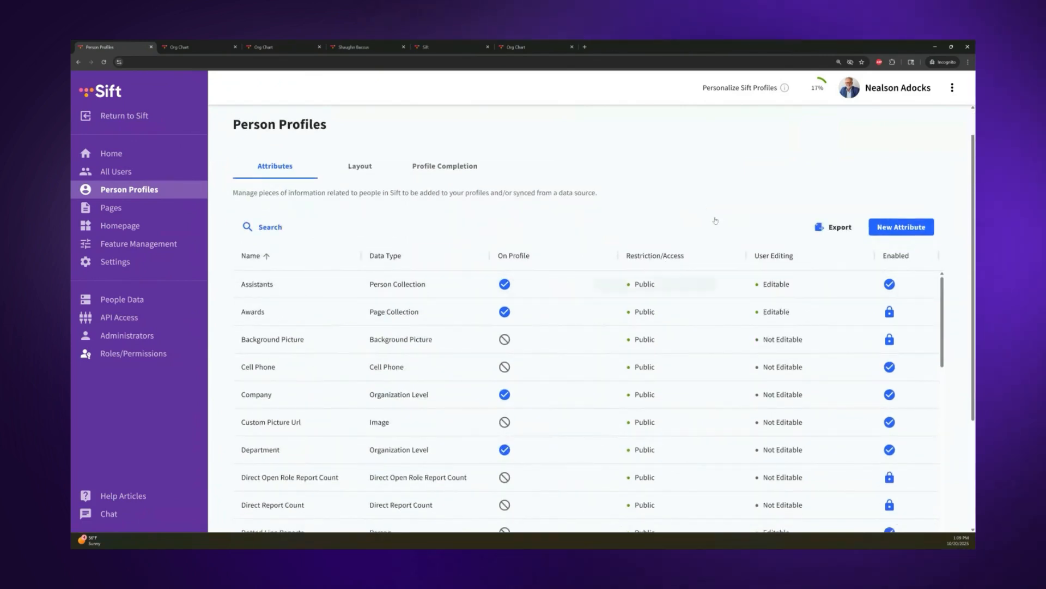
scroll(729, 210, down, 2)
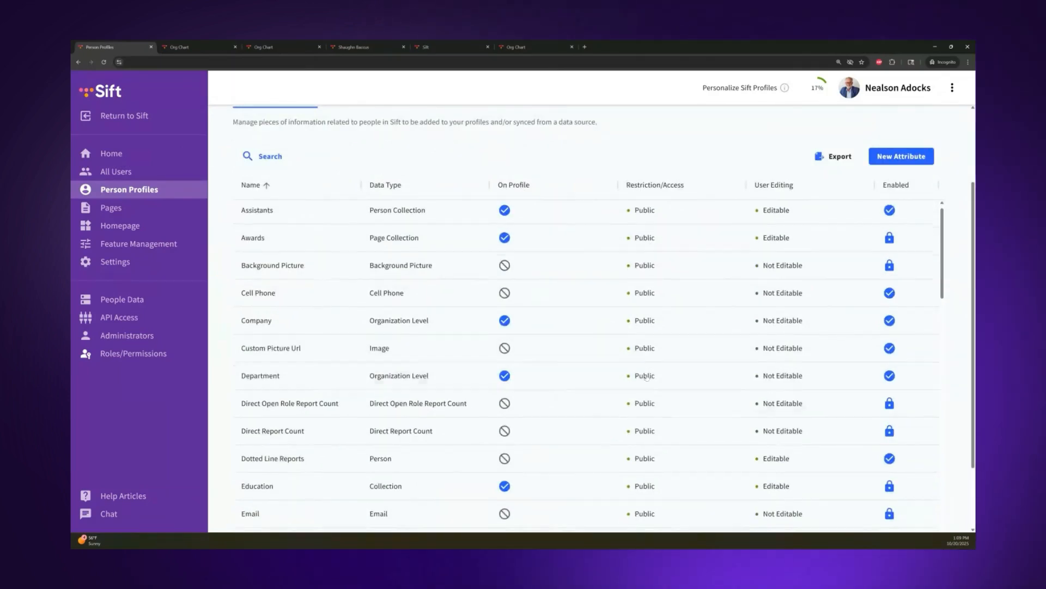
scroll(698, 367, down, 20)
scroll(675, 337, down, 1)
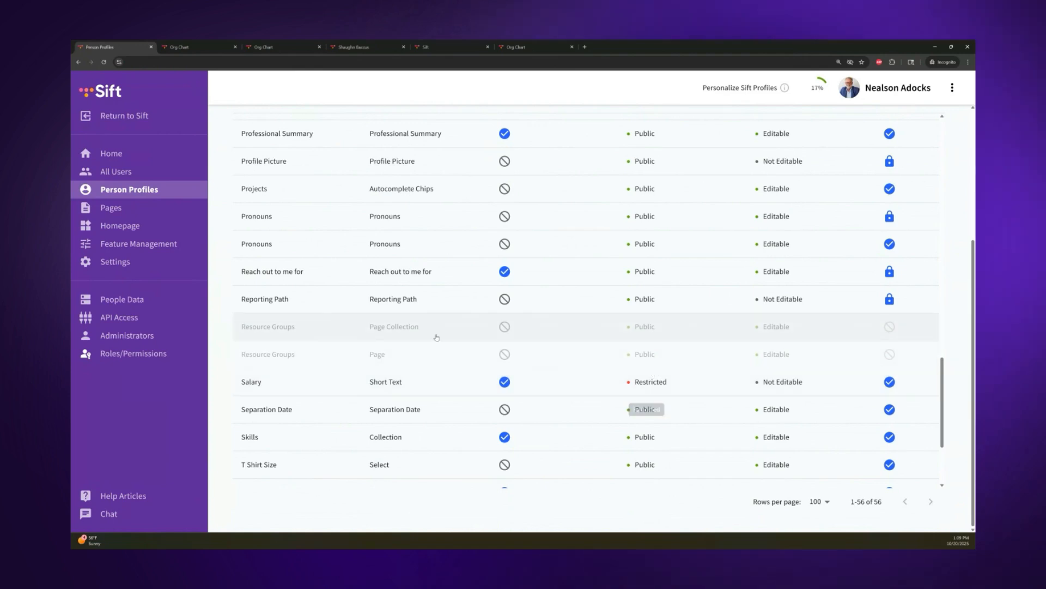
- Open the Salary attribute, review its usage and visibility settings, and leave without making changes
click(414, 384)
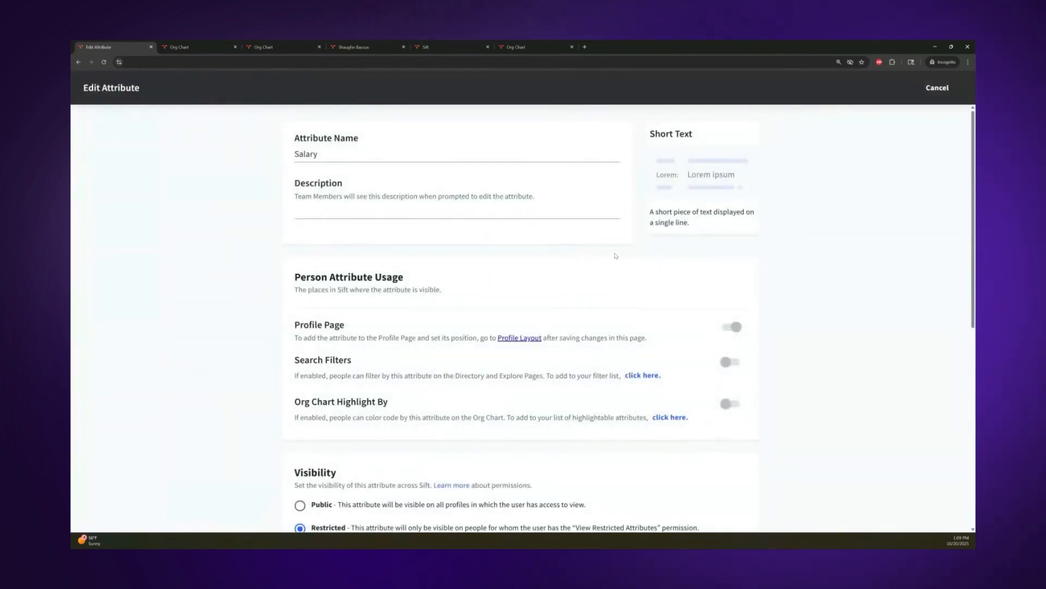
scroll(556, 256, down, 4)
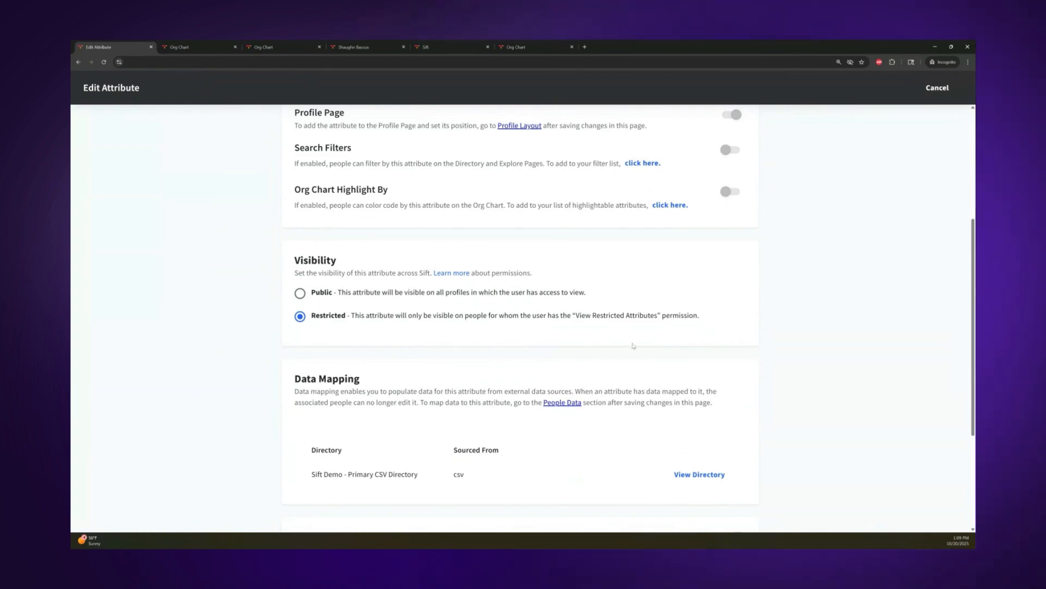
scroll(675, 385, up, 2)
scroll(676, 387, up, 4)
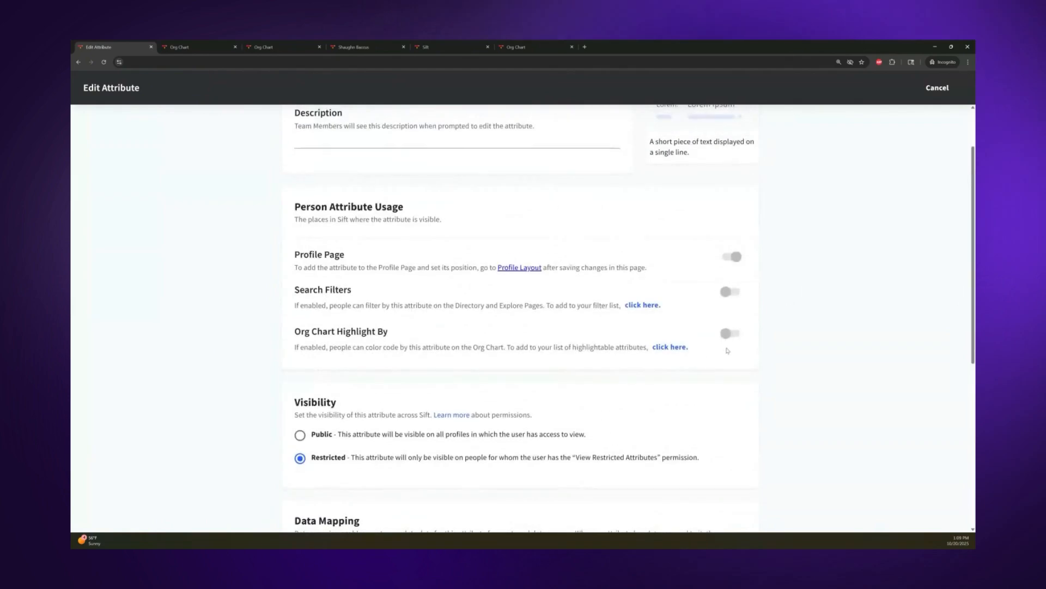
click(938, 88)
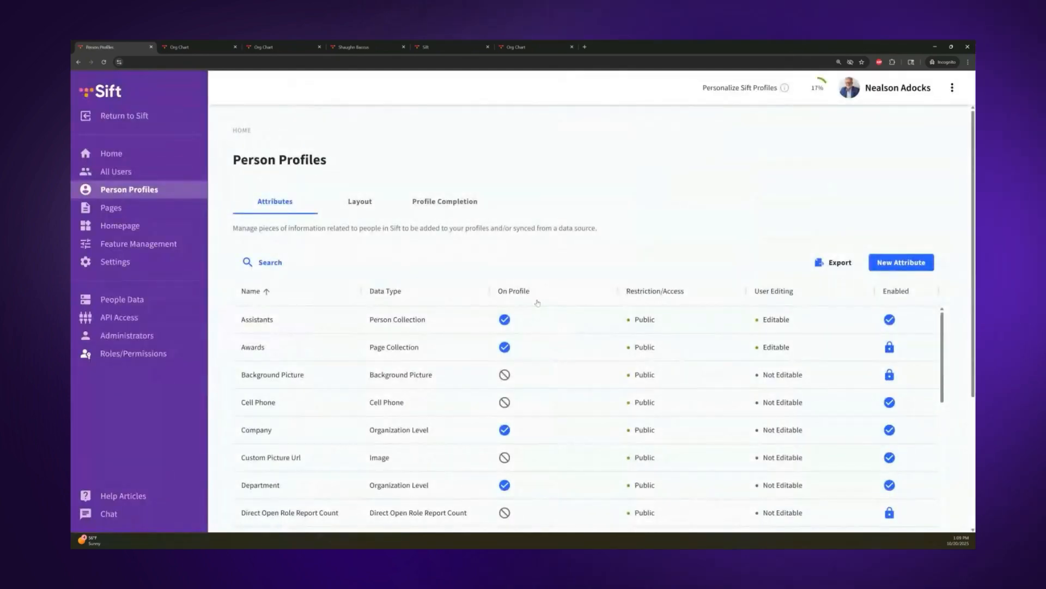
- Check in Feature Management which attributes are configured as Directory filters, and dismiss the list unchanged
click(144, 247)
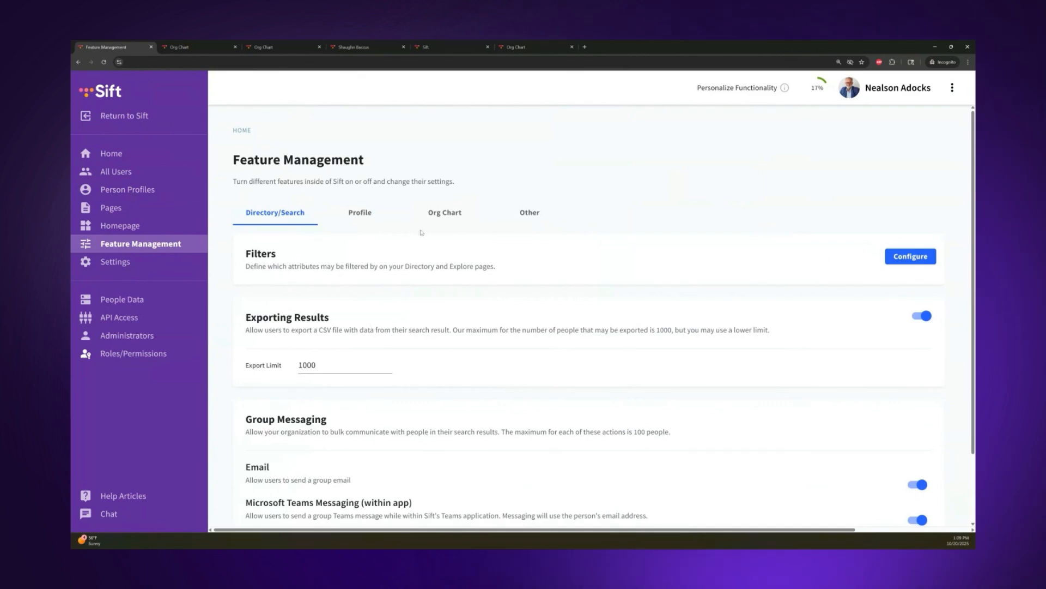
click(921, 262)
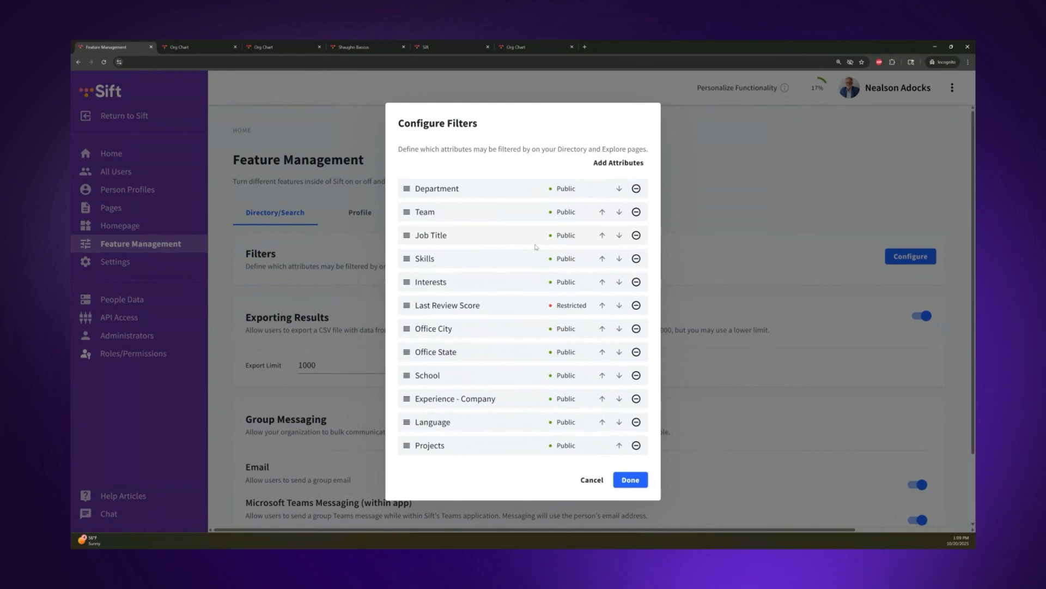
key(Escape)
- Review the org chart's Card Content Attributes configuration for public and restricted attributes, and cancel without changes
click(468, 213)
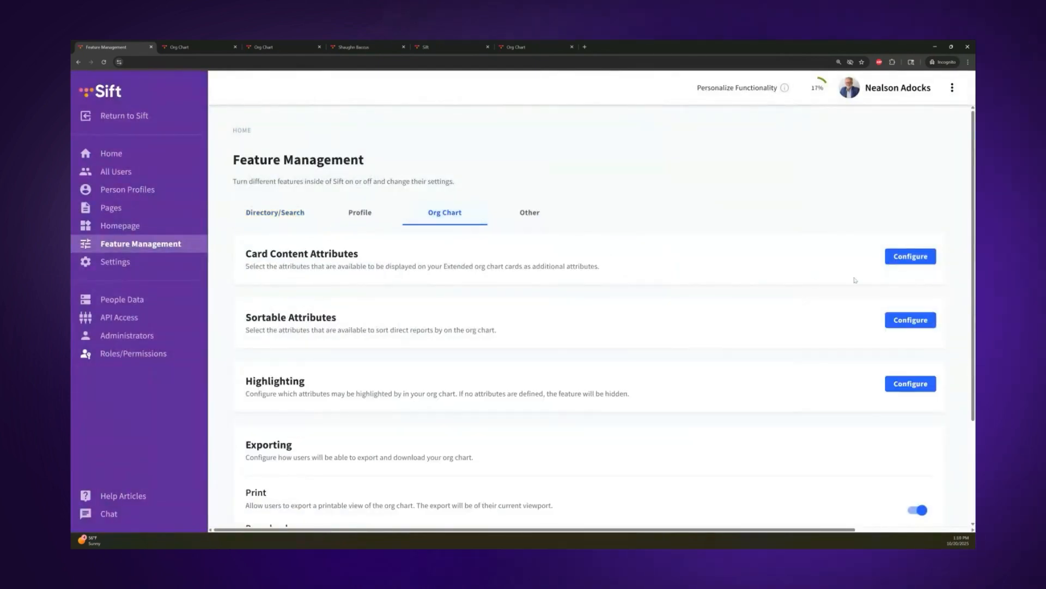
click(900, 255)
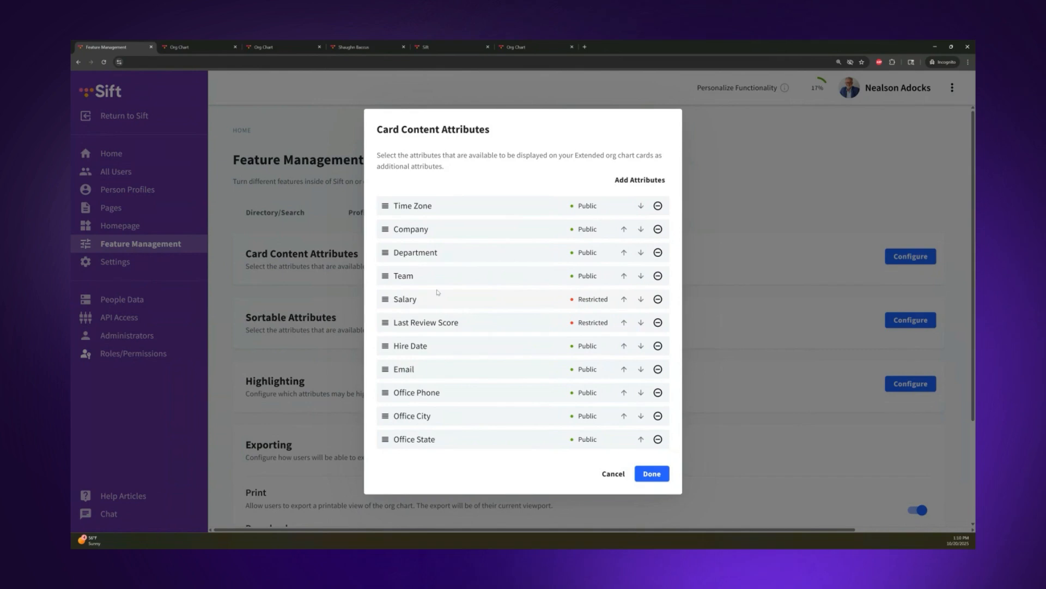
click(613, 474)
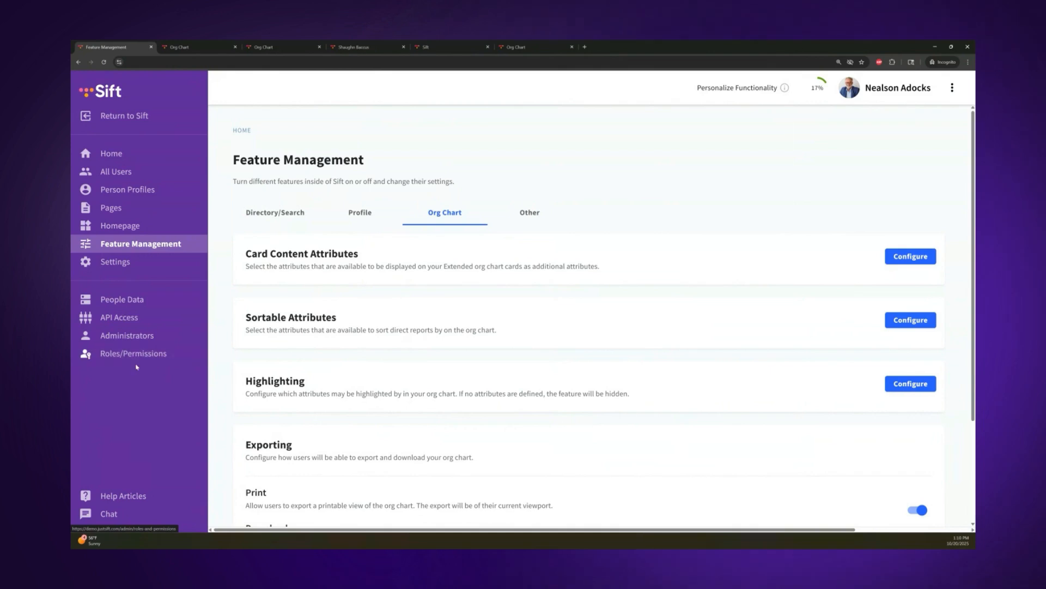
- Open the All Users role under Roles/Permissions, review its members and permissions, and return to the roles list
click(117, 361)
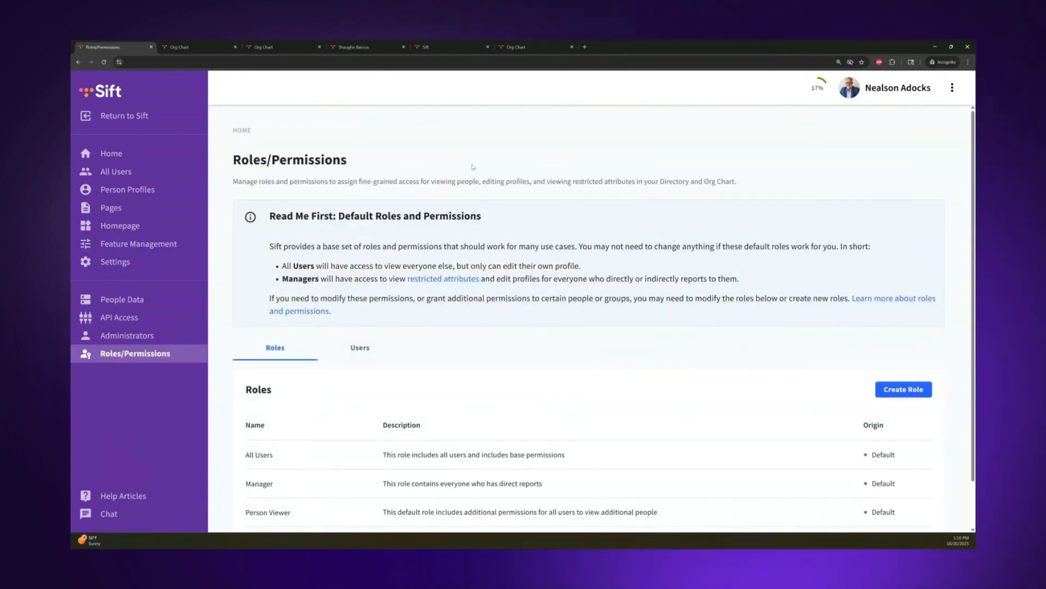
scroll(599, 207, down, 1)
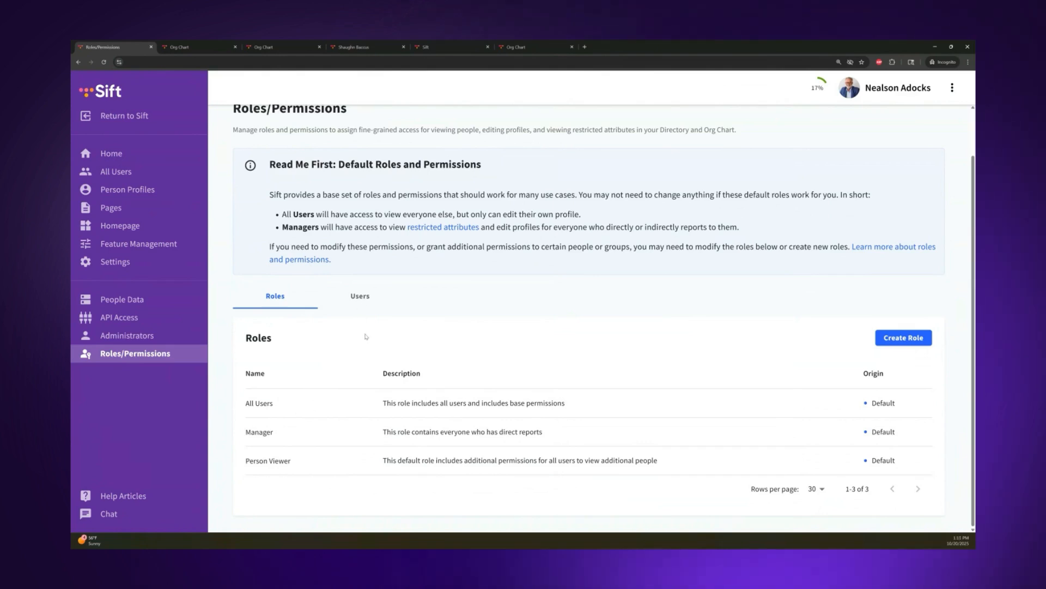
click(337, 398)
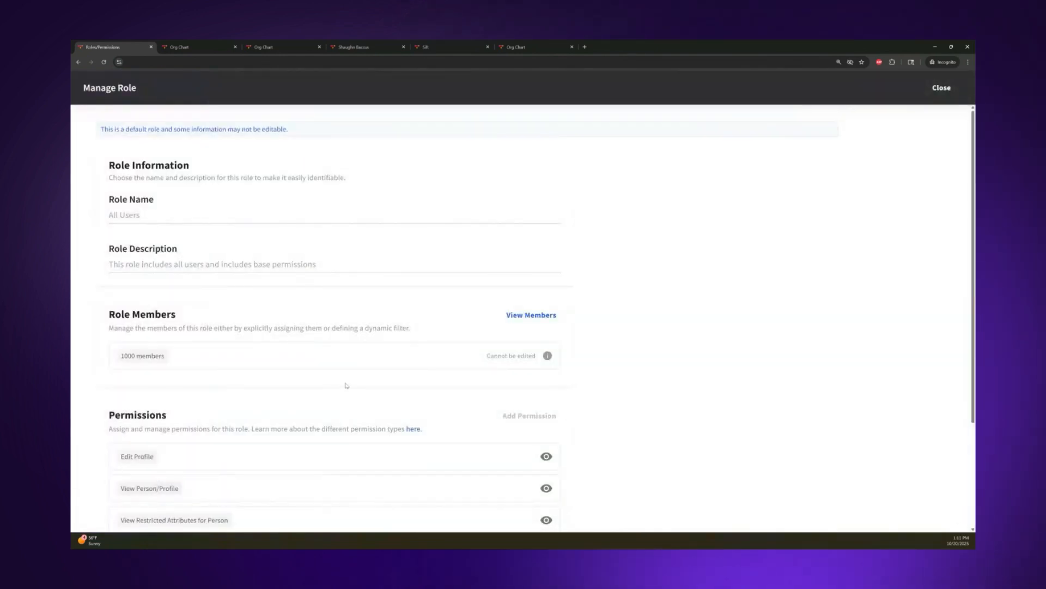
scroll(346, 385, down, 2)
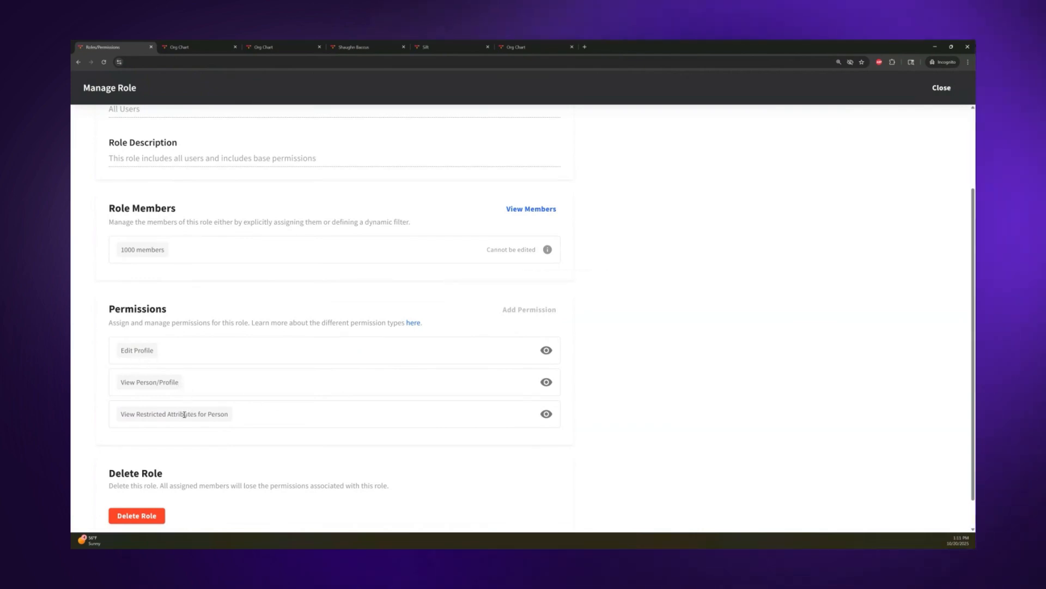
key(alt+Left)
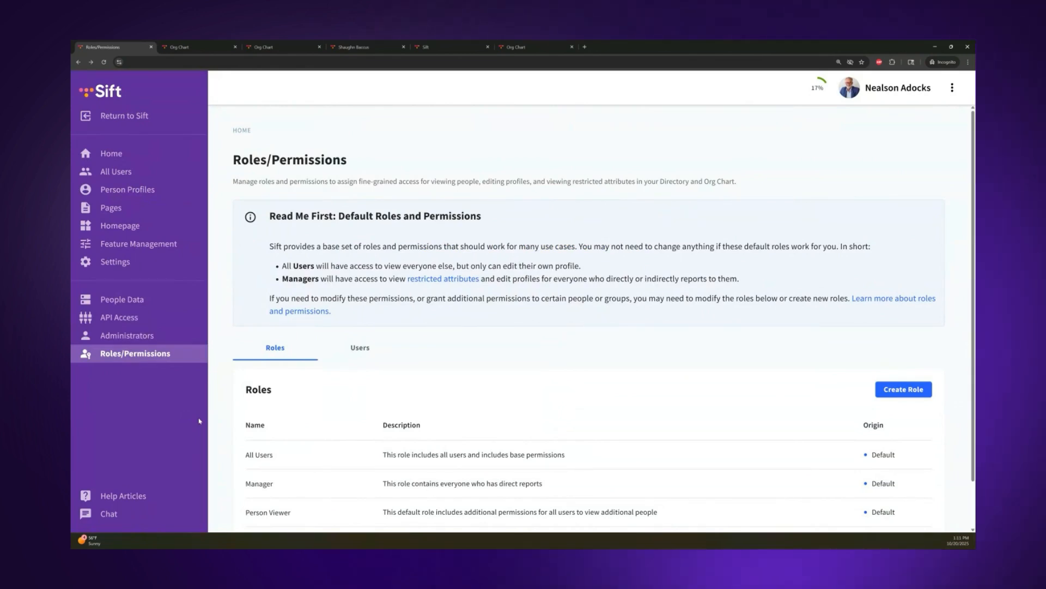
- Open the Person Viewer role from the Roles list, review its member assignment, and return to the role unchanged
scroll(286, 428, down, 1)
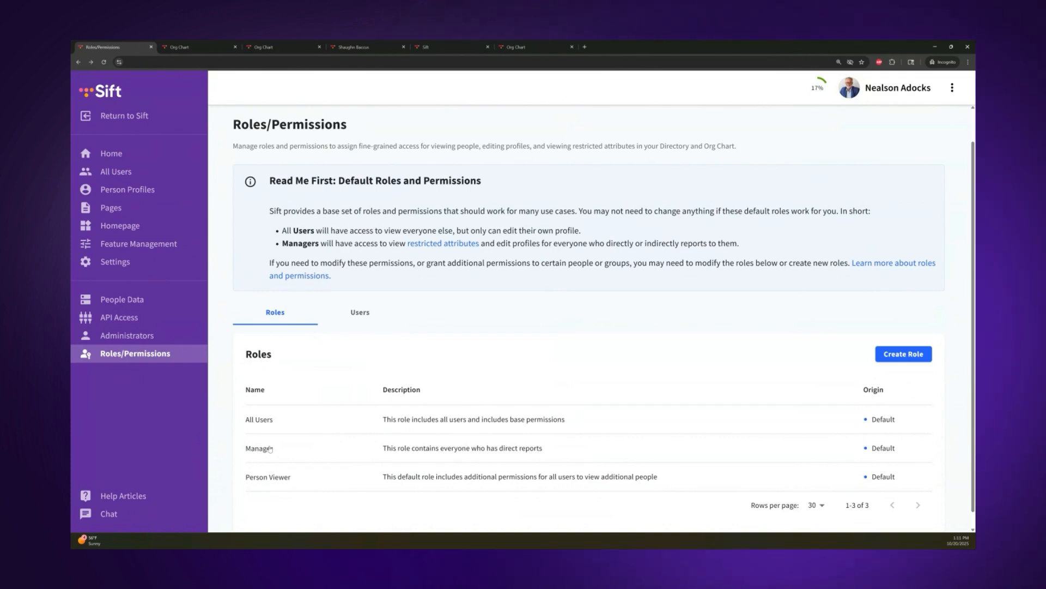
scroll(381, 448, down, 1)
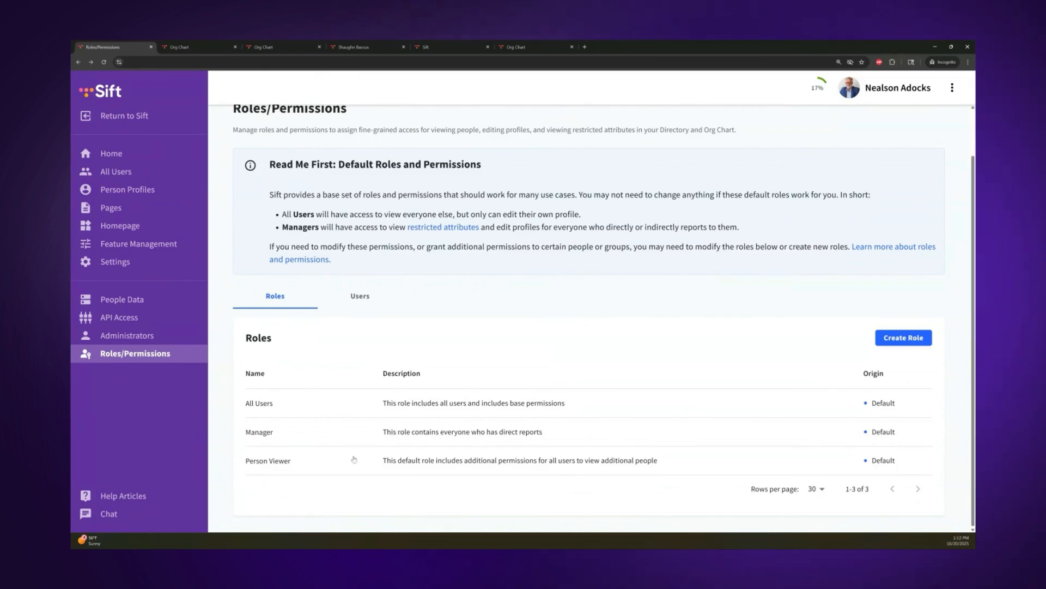
scroll(411, 374, up, 2)
scroll(412, 375, down, 2)
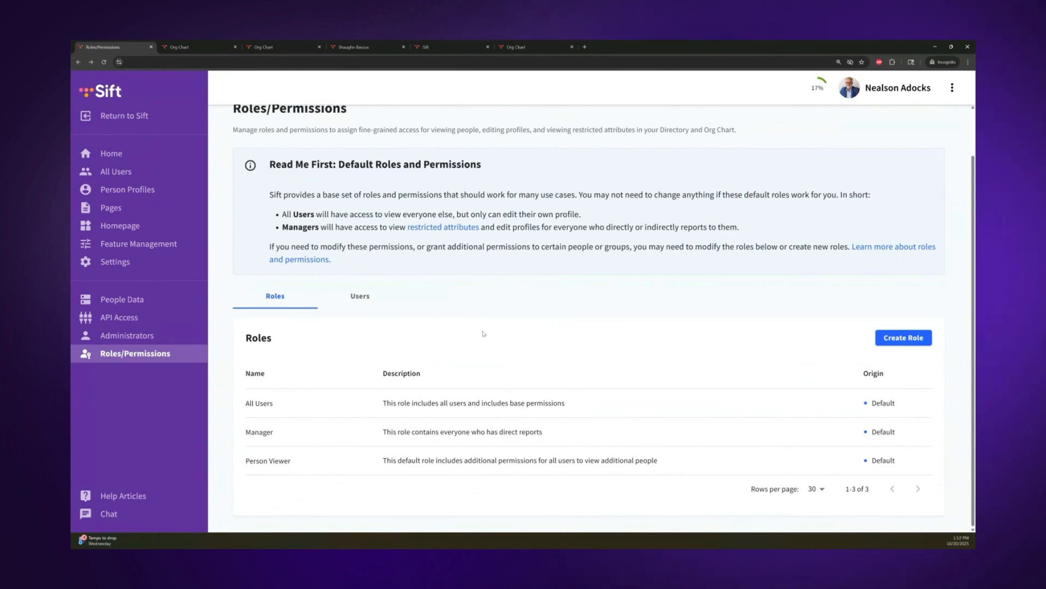
click(311, 469)
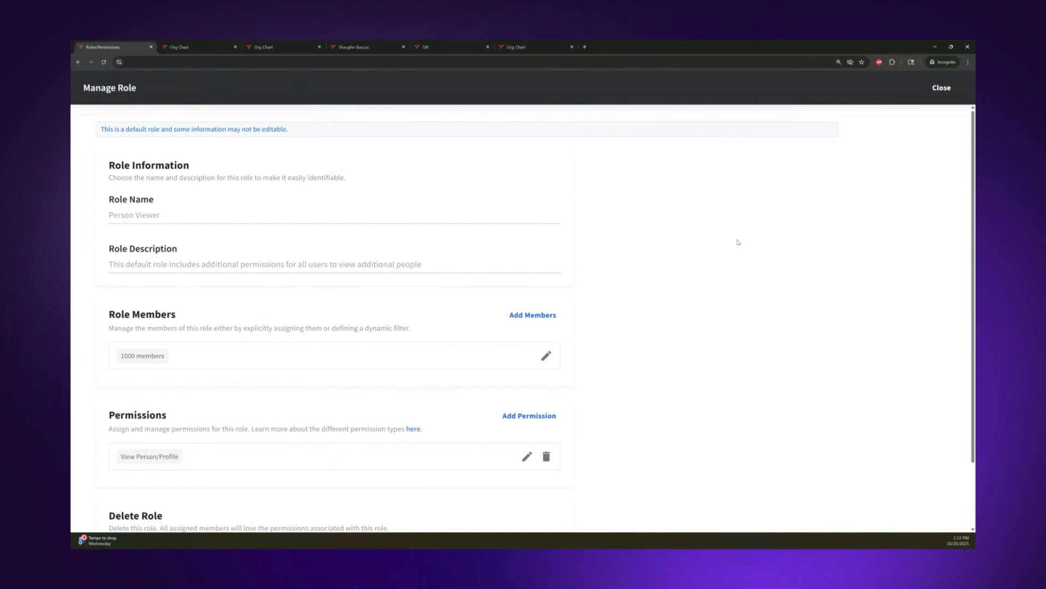
key(ctrl+plus)
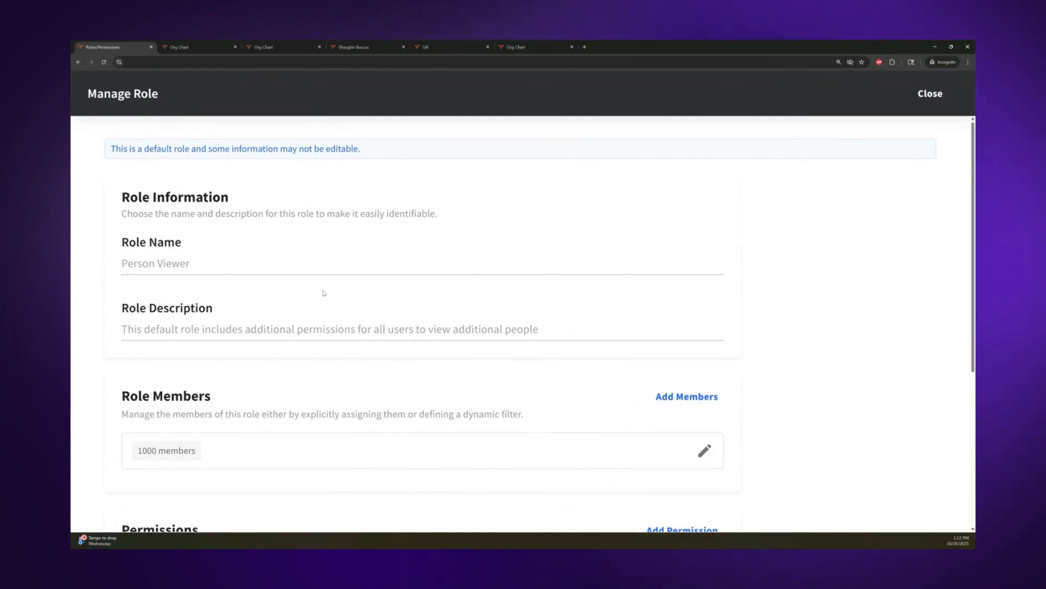
scroll(324, 293, down, 3)
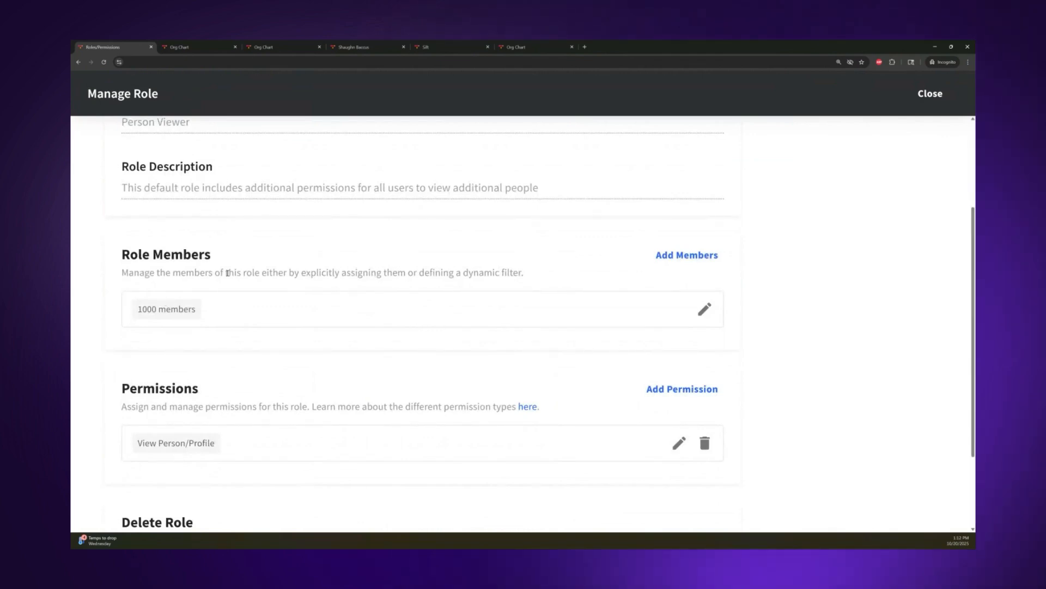
click(705, 308)
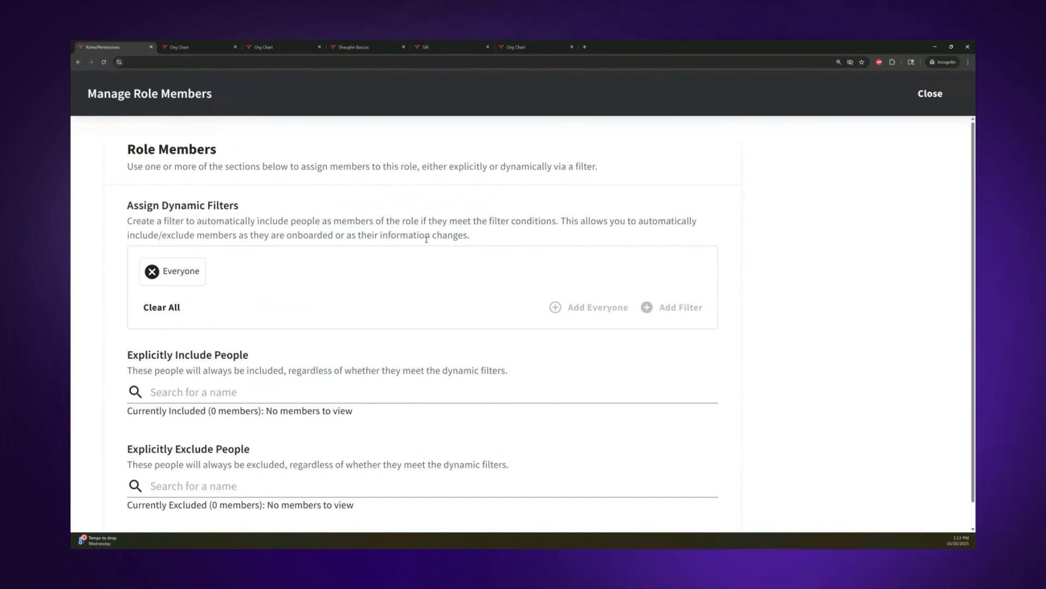
click(910, 103)
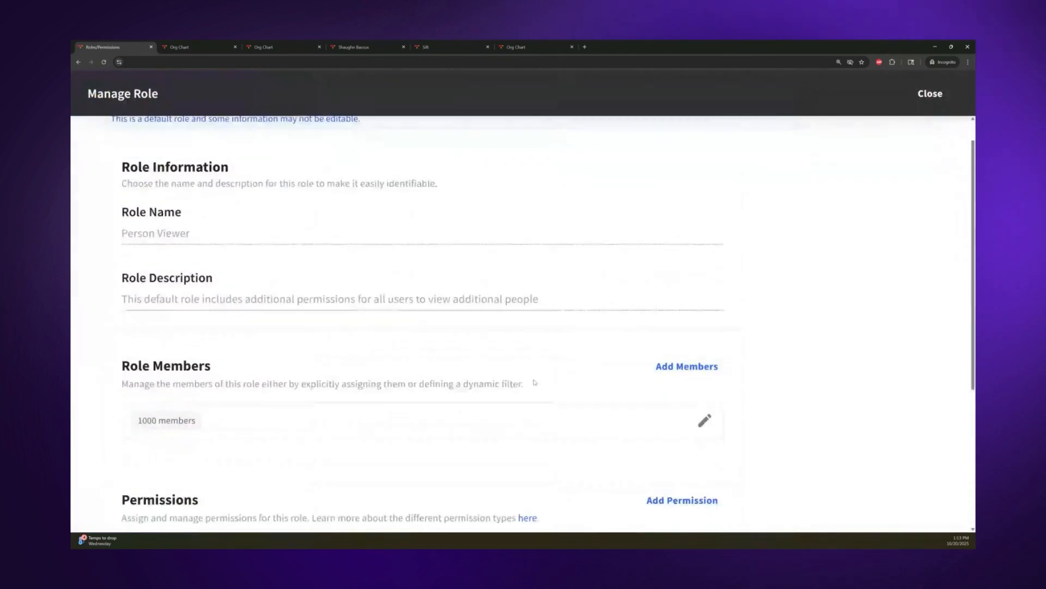
- Replace the Everyone scope of the Person Viewer role's View Person/Profile permission with a Same Attribute filter on Department, and save it
scroll(476, 331, down, 5)
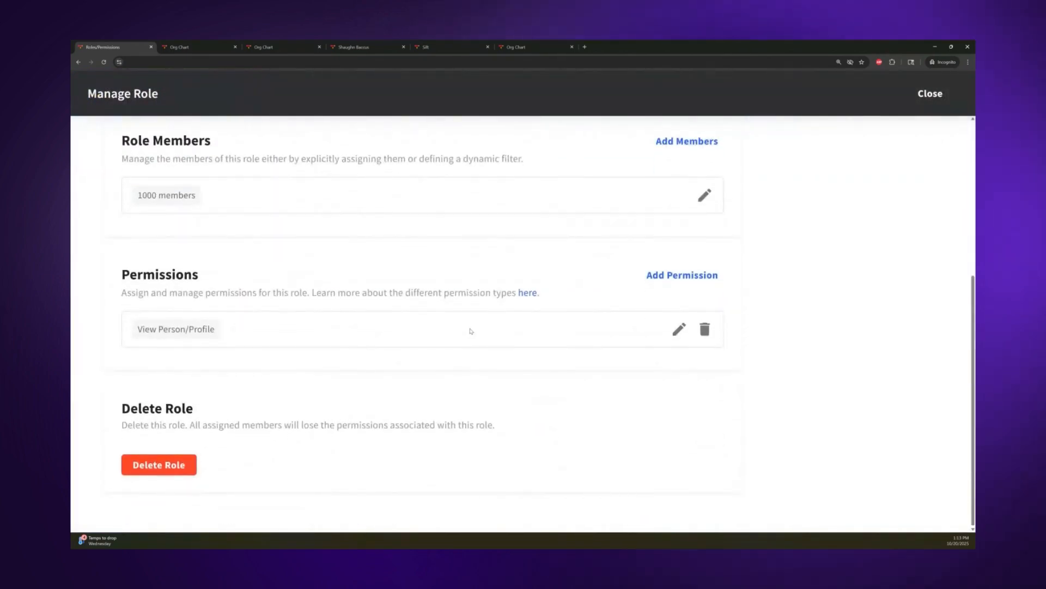
click(679, 329)
scroll(484, 292, up, 1)
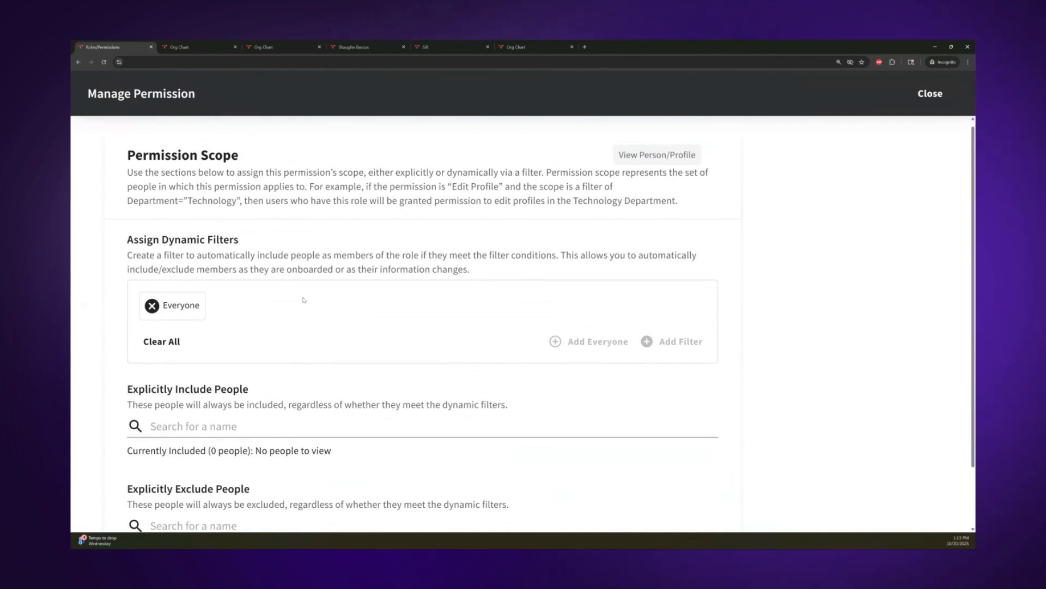
click(151, 307)
scroll(551, 374, down, 1)
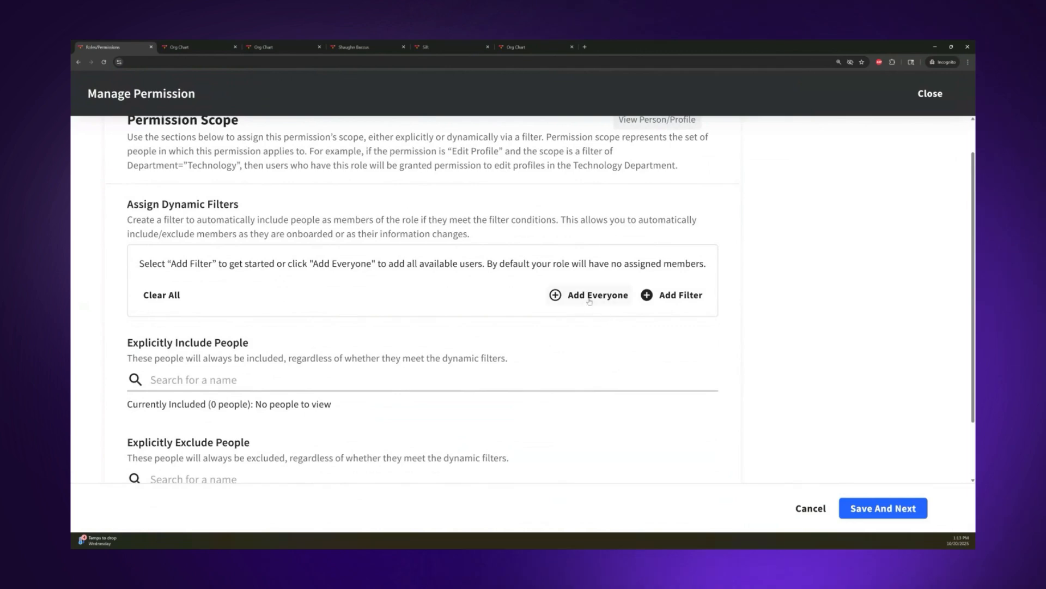
click(676, 297)
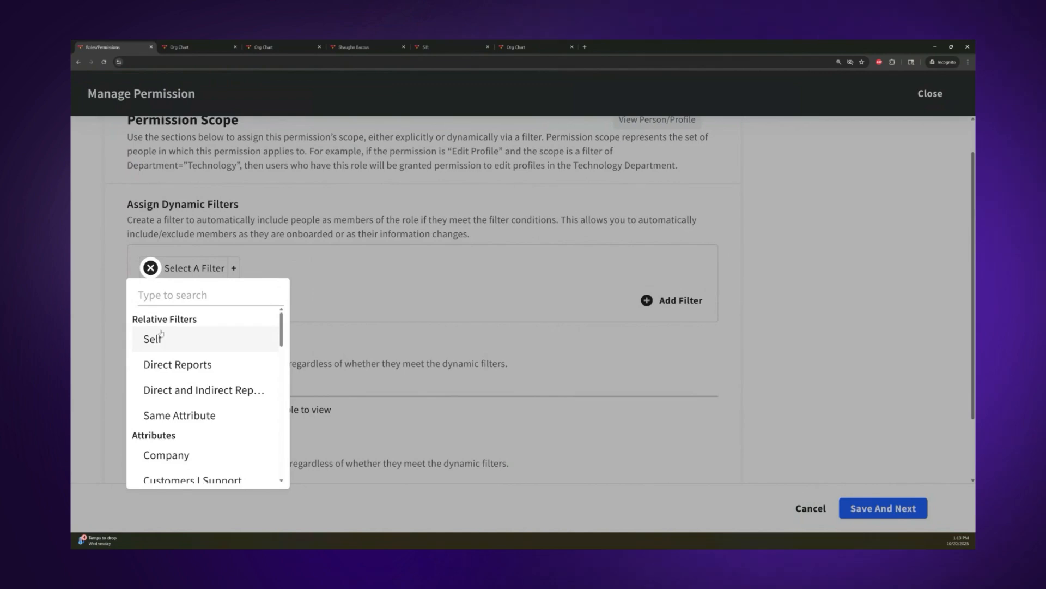
click(182, 416)
click(263, 376)
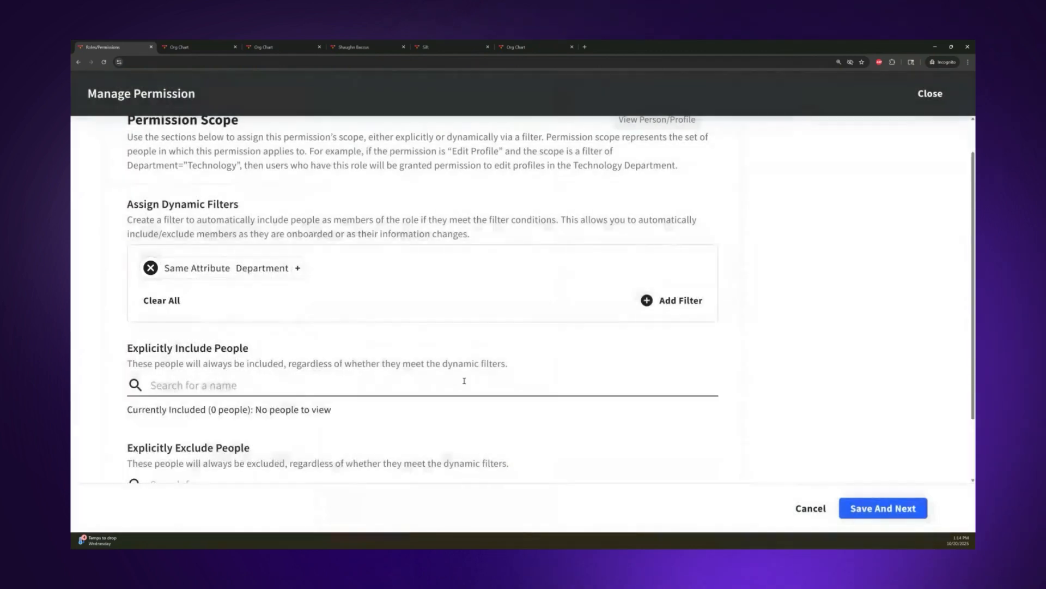
click(883, 508)
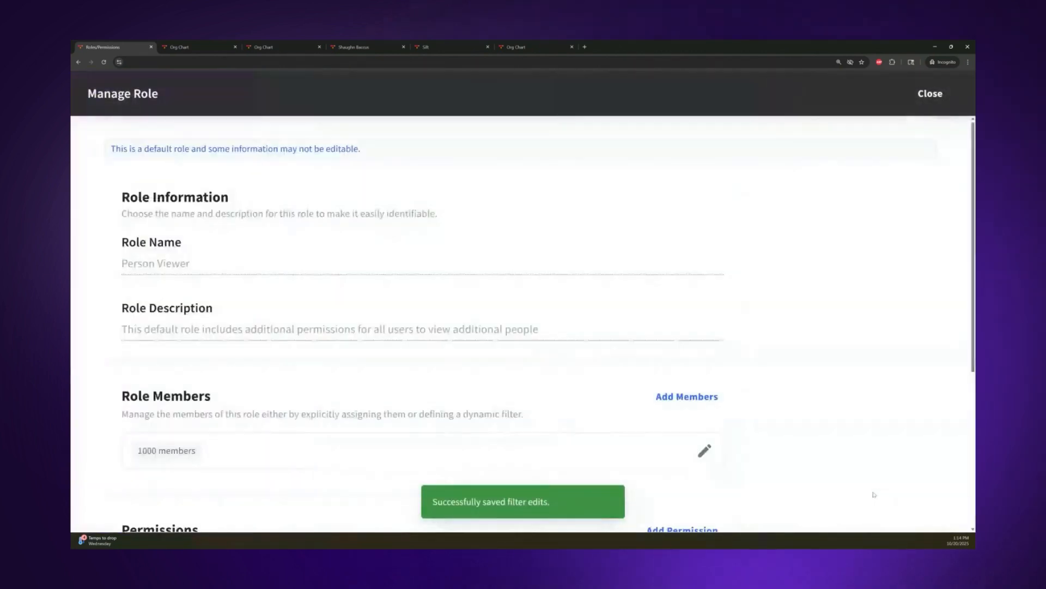
- Find the org chart still being proxied as another user, stop that proxy view, and return to the Person Viewer role
click(469, 47)
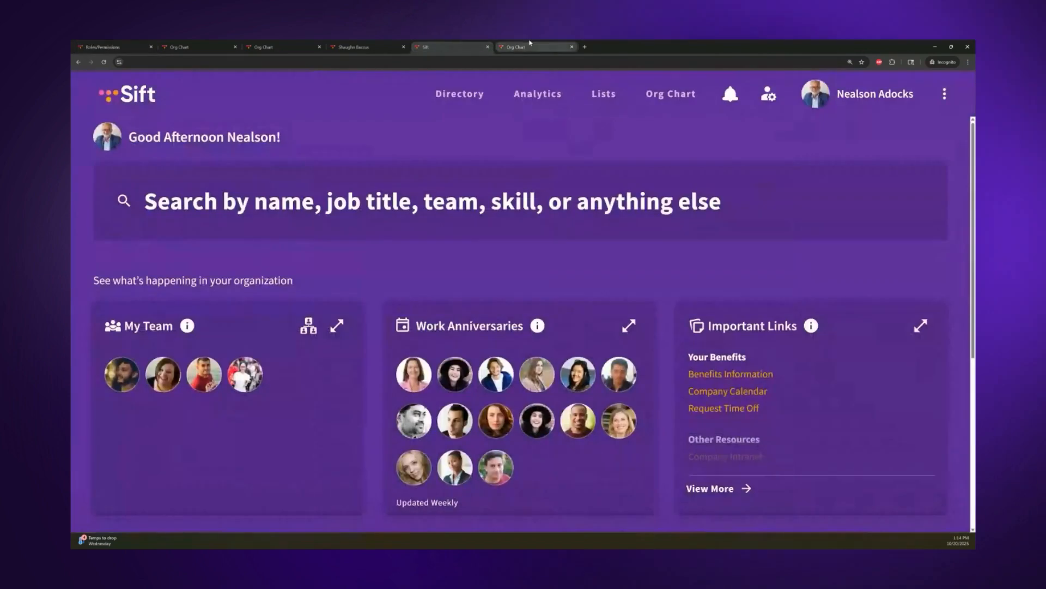
click(528, 46)
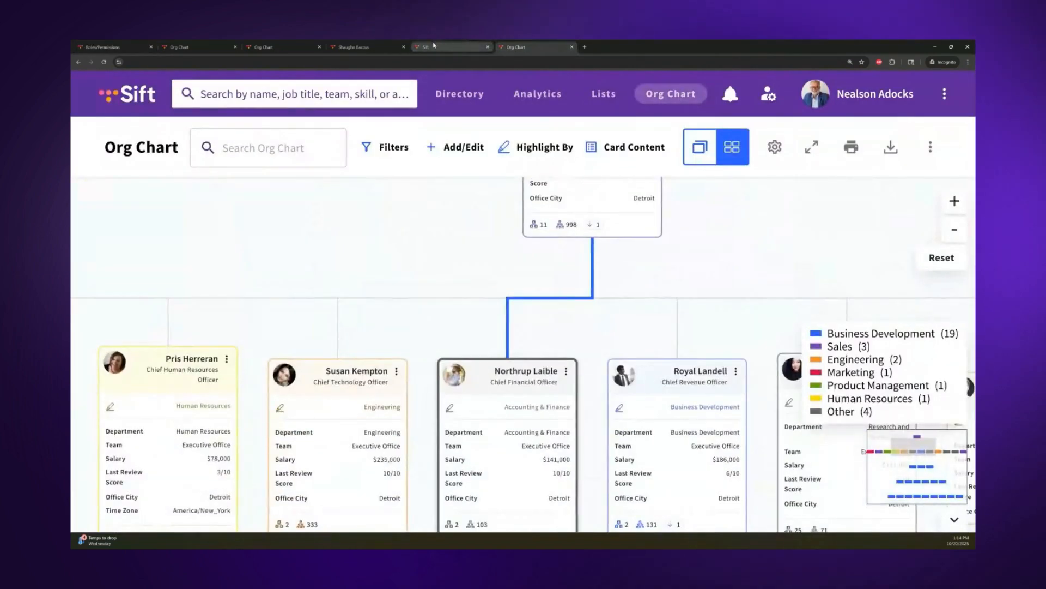
click(180, 47)
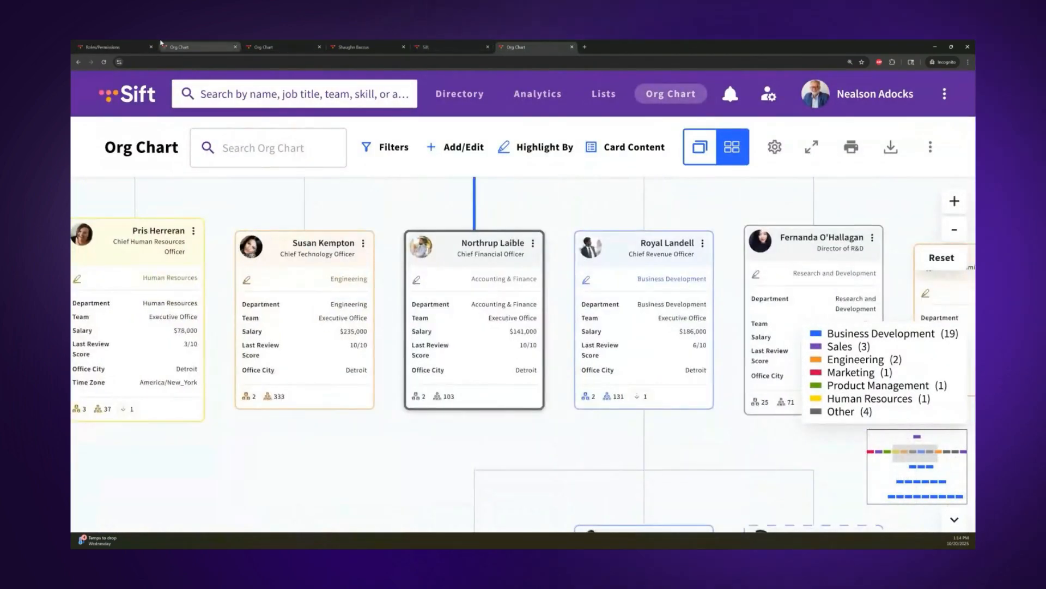
click(139, 44)
click(230, 43)
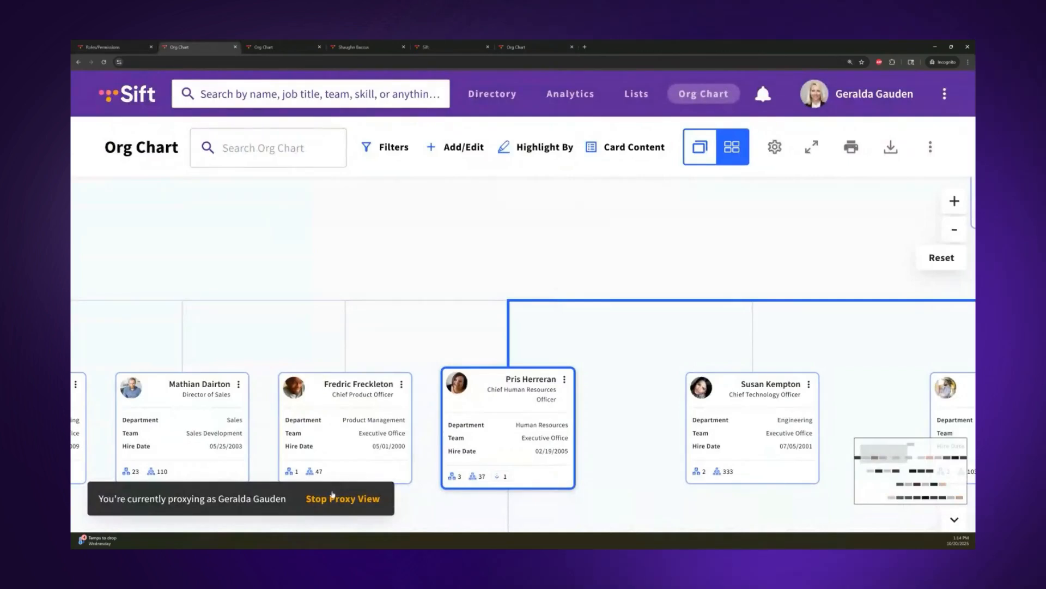
click(333, 496)
click(128, 44)
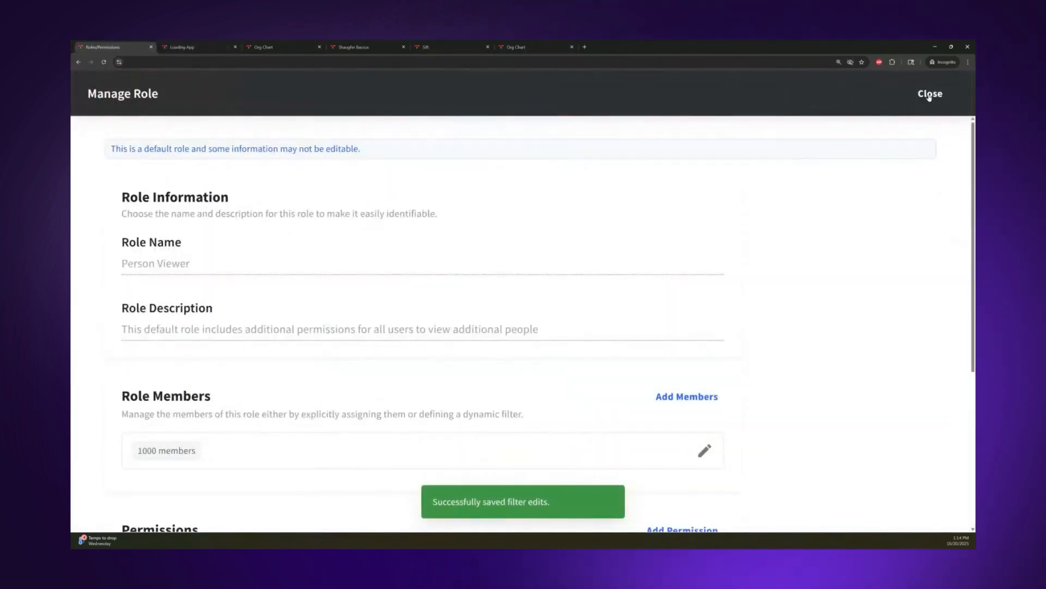
- Close the role, search the Roles/Permissions users by the manager's first name, and view Sift as that manager
click(929, 94)
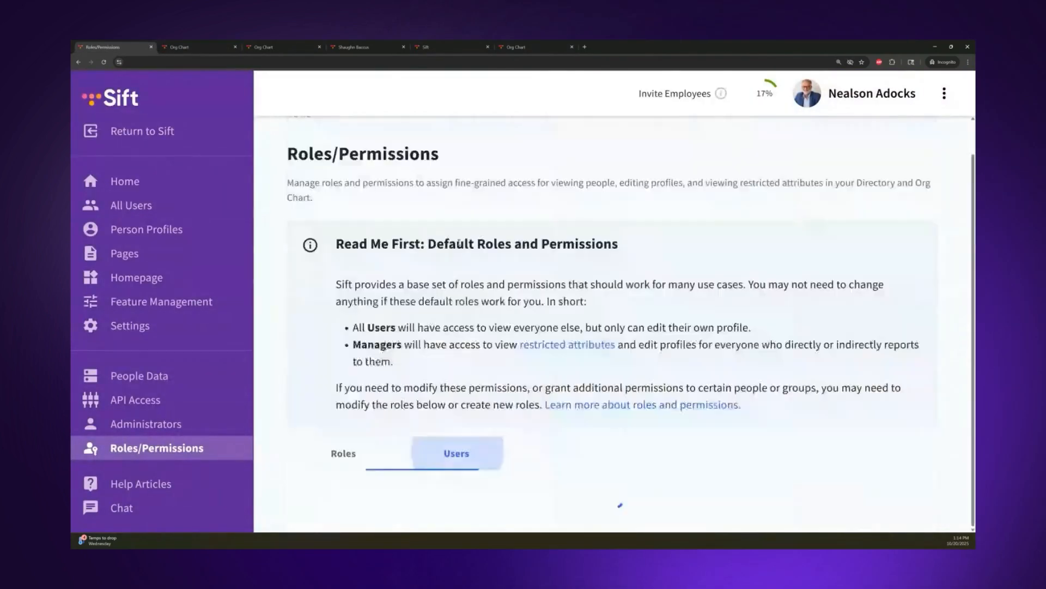
scroll(403, 234, down, 8)
scroll(404, 234, up, 1)
click(371, 155)
text(ger)
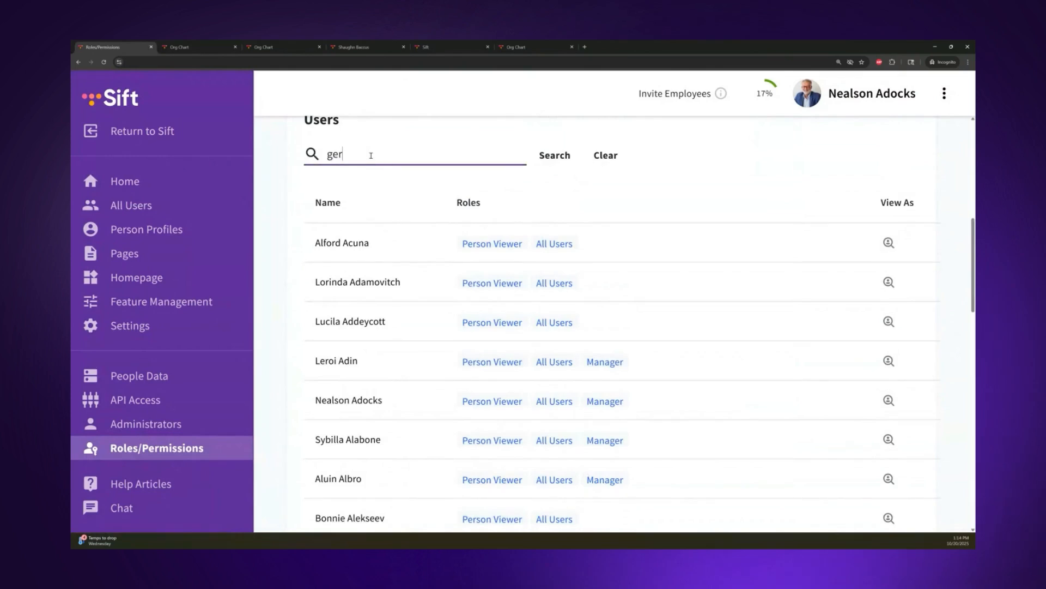
text(alda)
key(Return)
scroll(708, 431, down, 3)
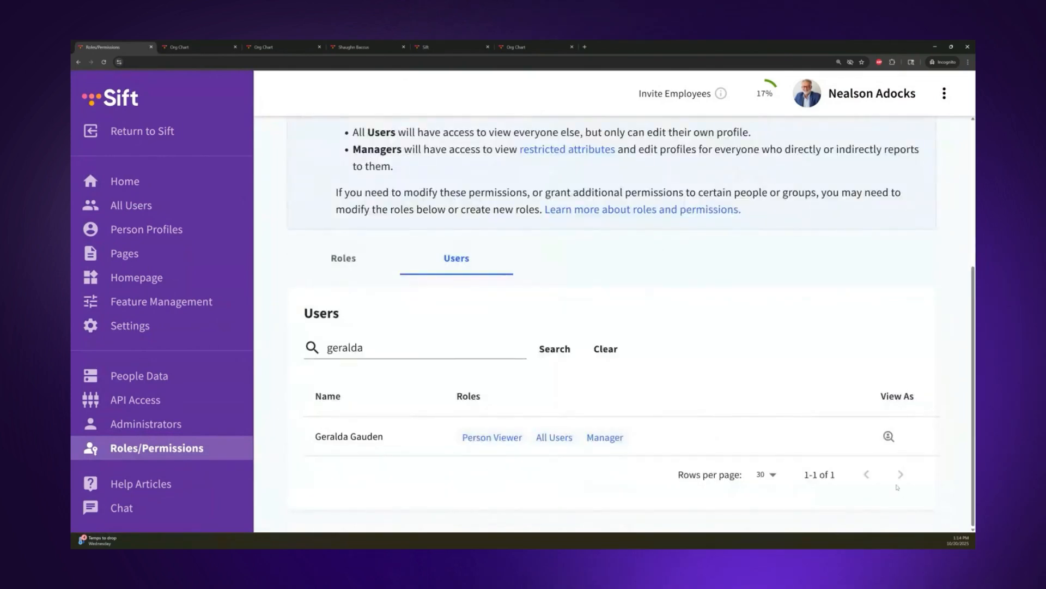
click(888, 436)
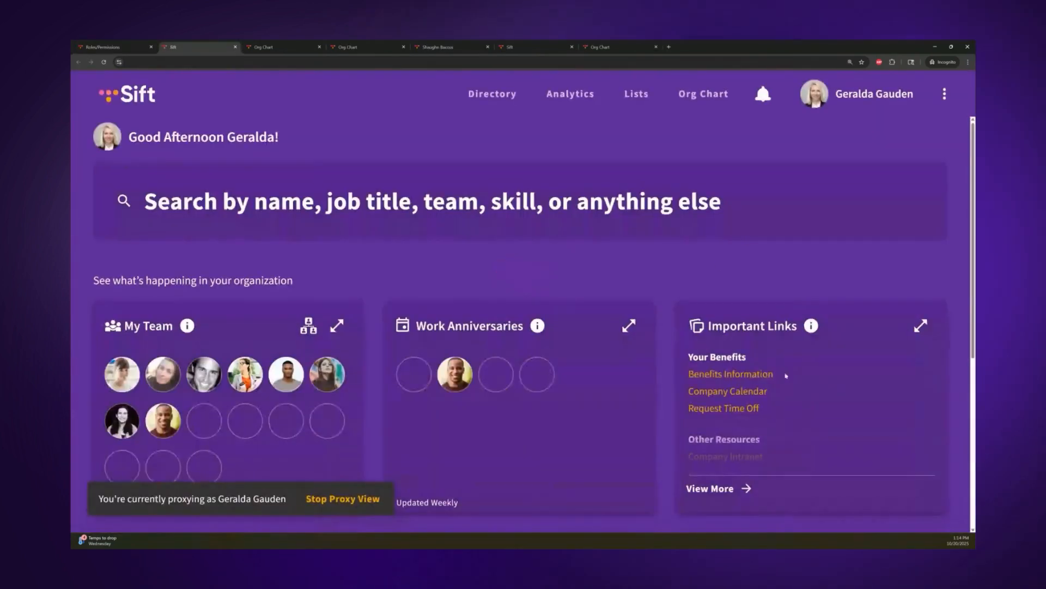
- Examine which people the proxied manager can see in the Directory and in the Org Chart
click(492, 94)
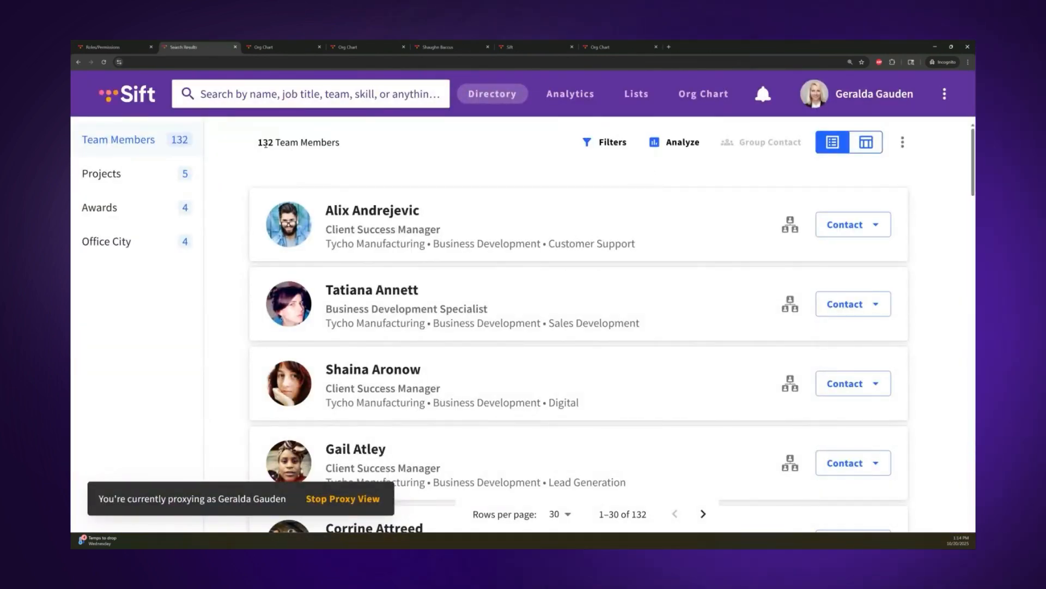
click(703, 95)
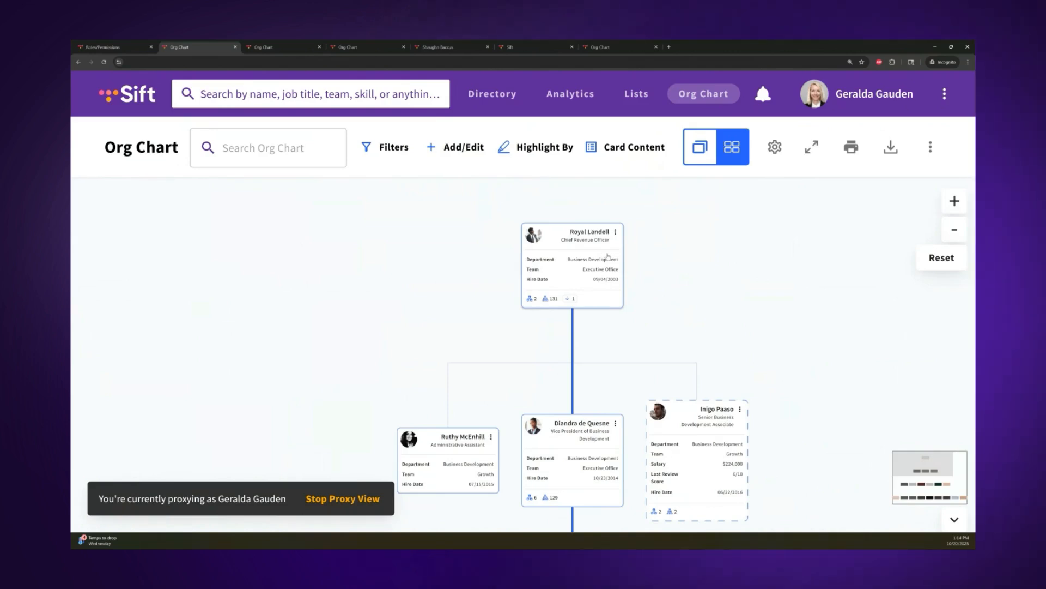
click(199, 46)
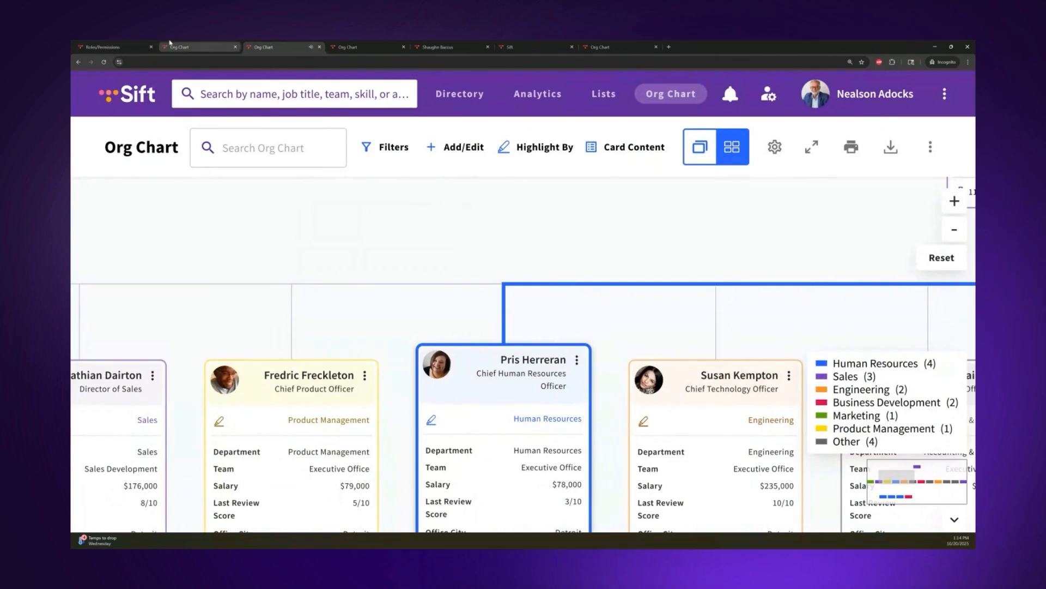
- Set the Person Viewer role's View Person/Profile permission scope back to Everyone, save it, and close the role
key(ctrl+shift+Tab)
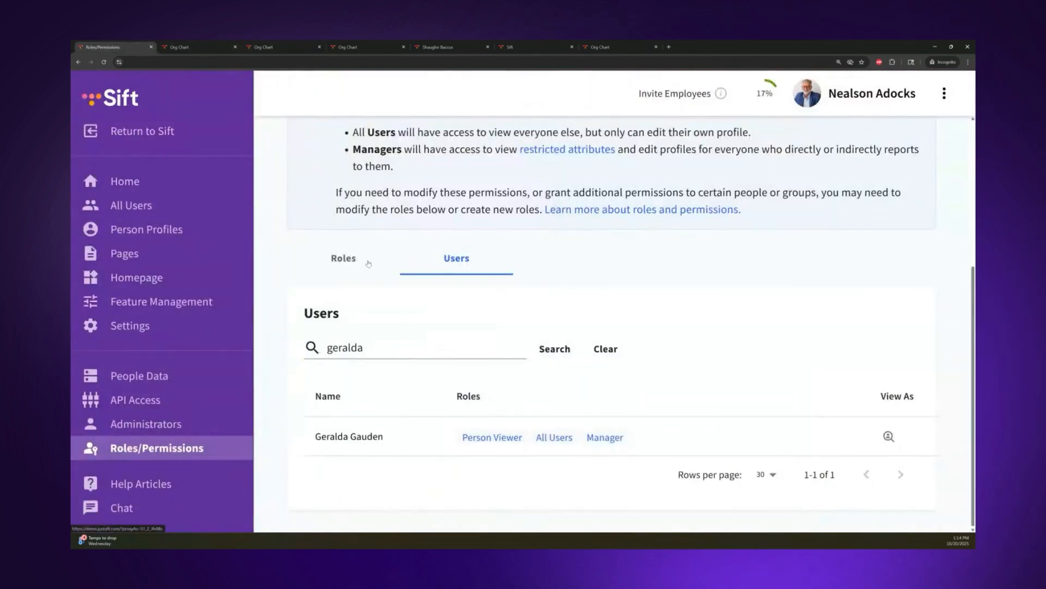
click(357, 260)
scroll(643, 400, down, 1)
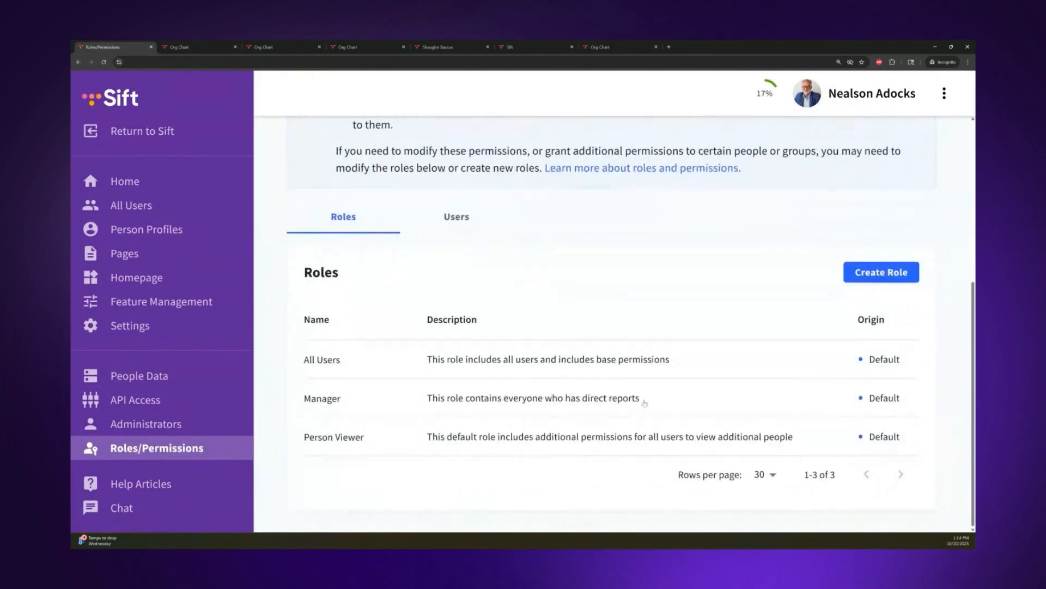
click(611, 434)
scroll(596, 367, down, 5)
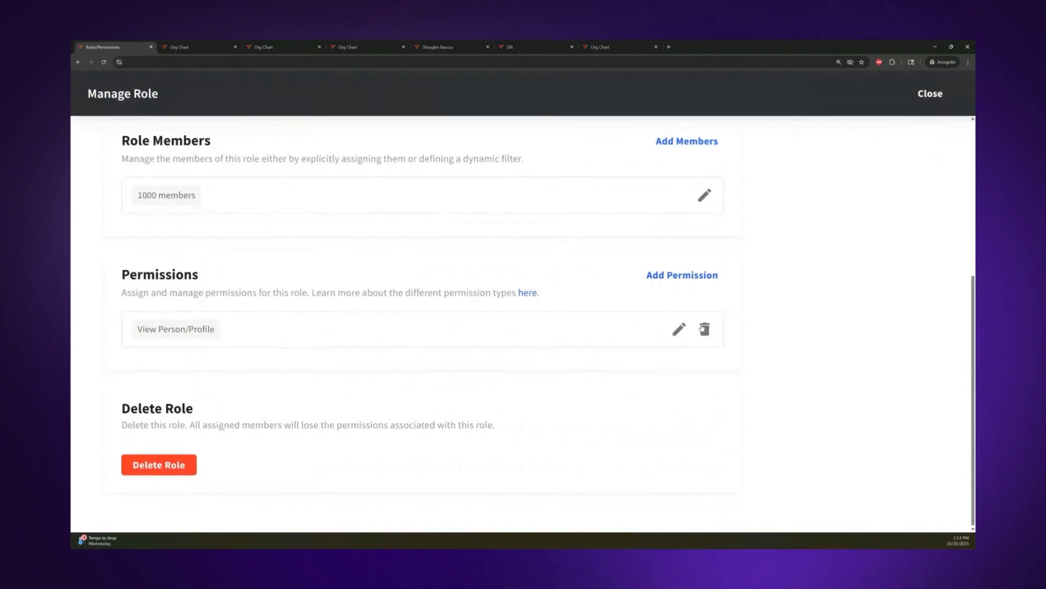
click(595, 347)
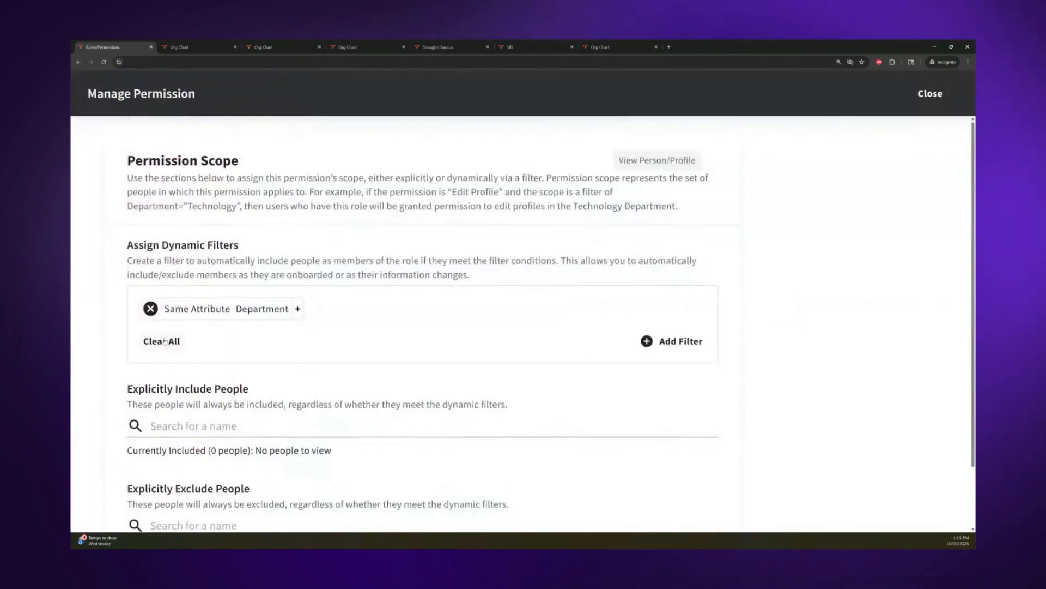
click(170, 349)
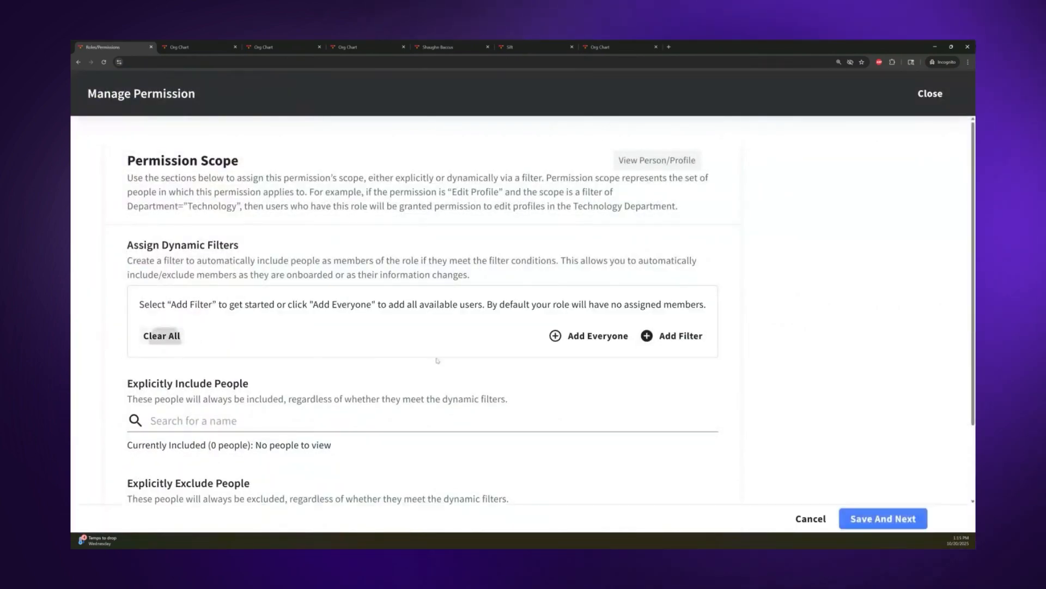
click(565, 334)
click(894, 506)
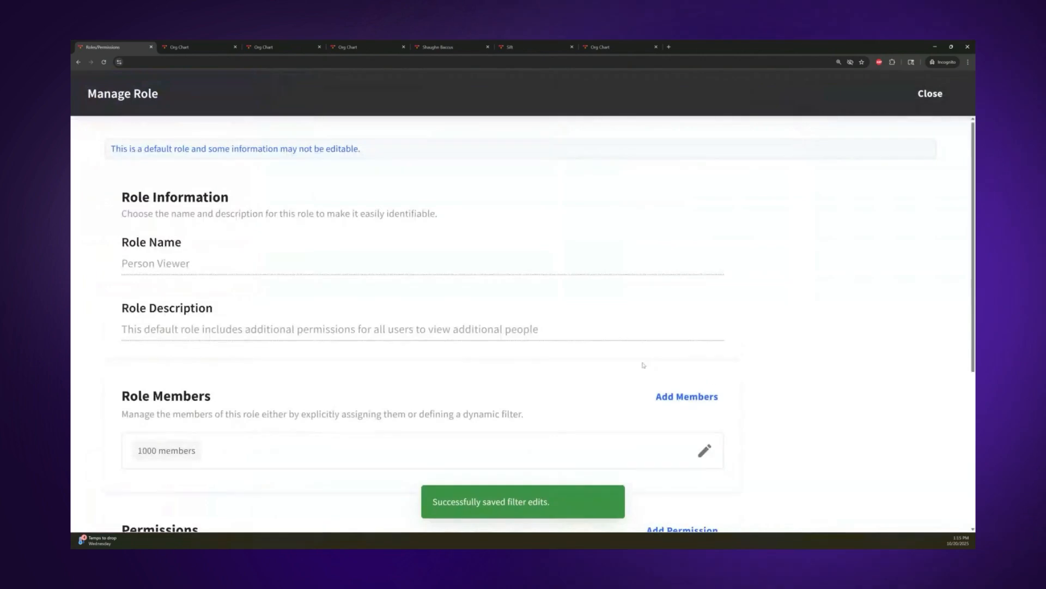
click(932, 97)
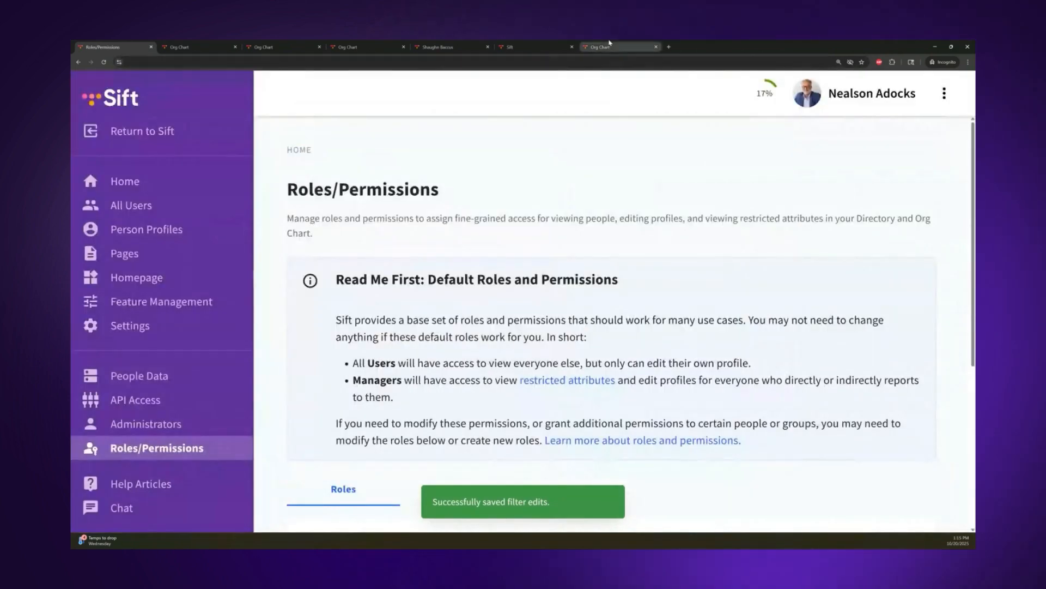
- Examine the administrative assistant's card and the neighbouring executives' cards in the org chart
click(610, 45)
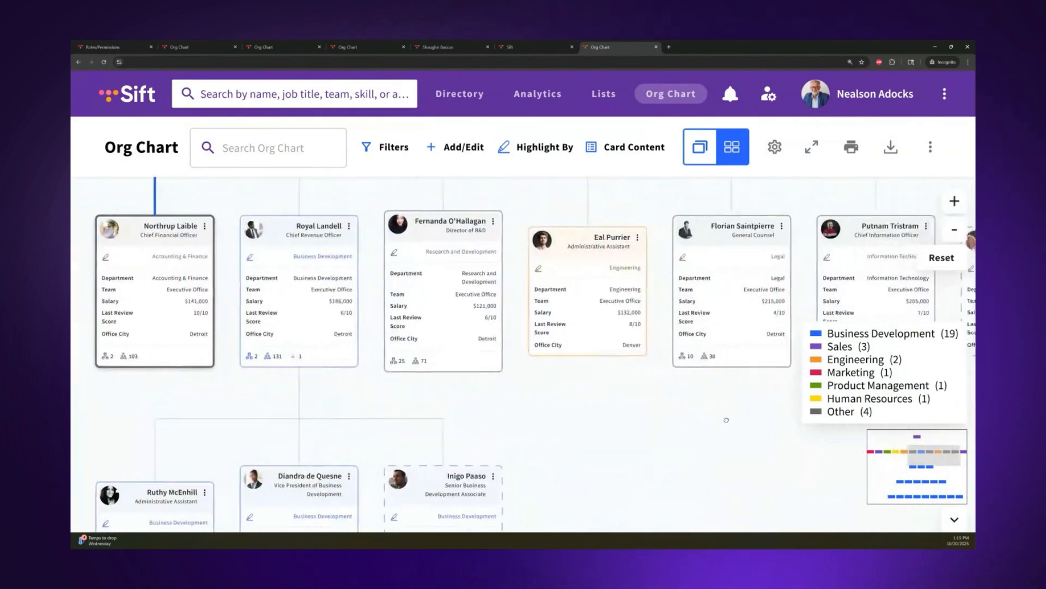
scroll(665, 391, up, 1)
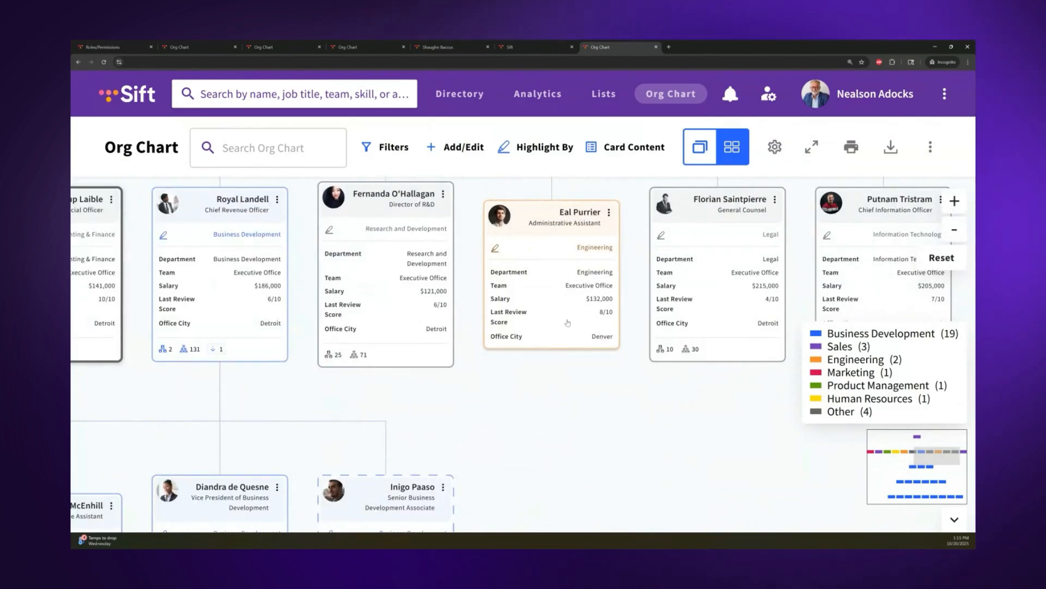
drag(595, 406, 637, 492)
scroll(638, 419, down, 1)
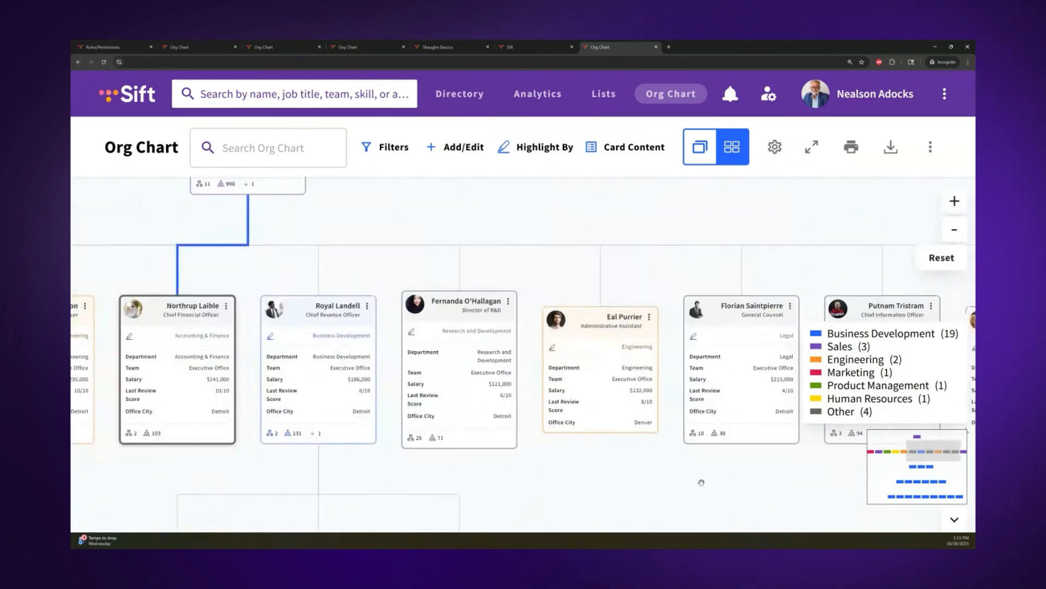
drag(702, 481, 705, 436)
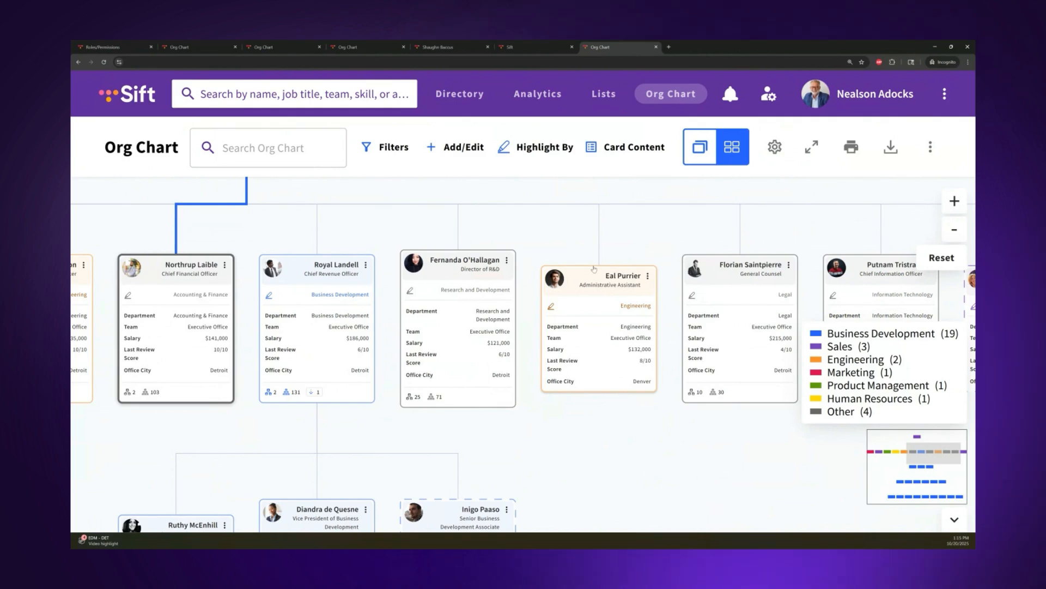
click(531, 47)
click(446, 47)
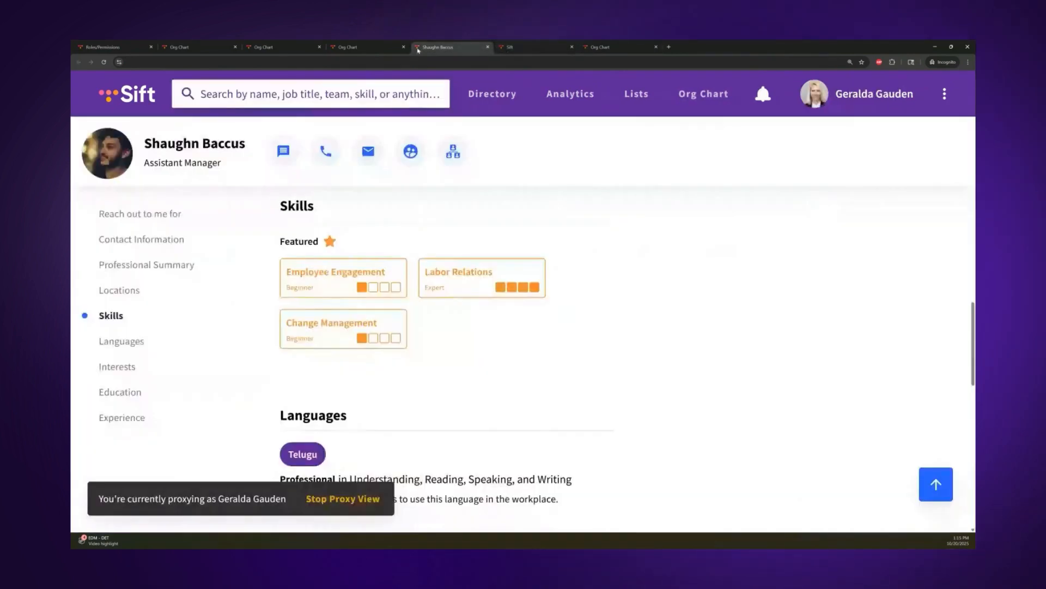
click(616, 47)
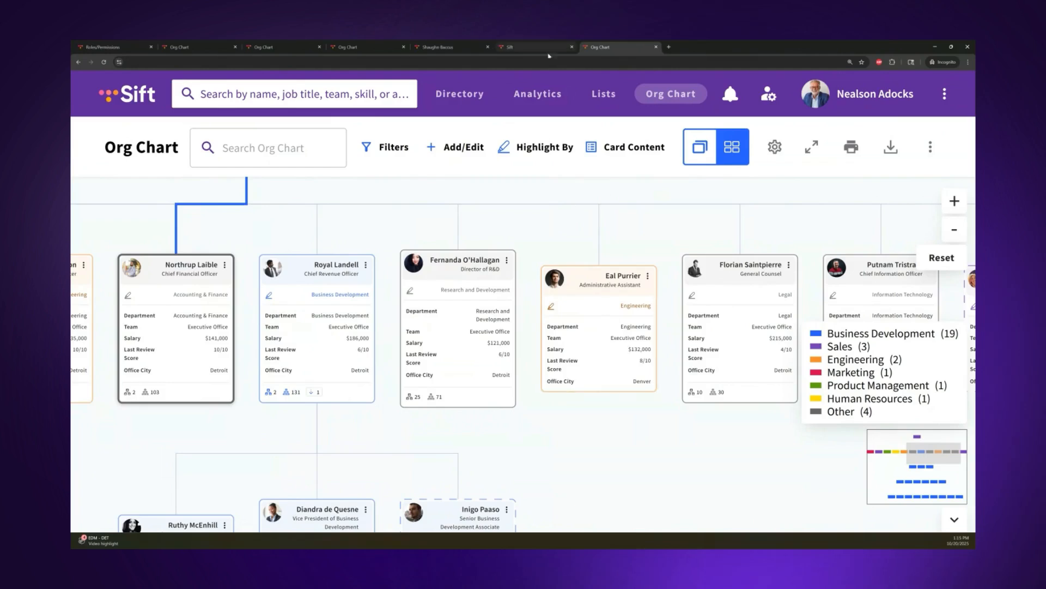
- Return to the Roles/Permissions page and bring its list of roles into view
click(440, 44)
click(358, 43)
click(289, 43)
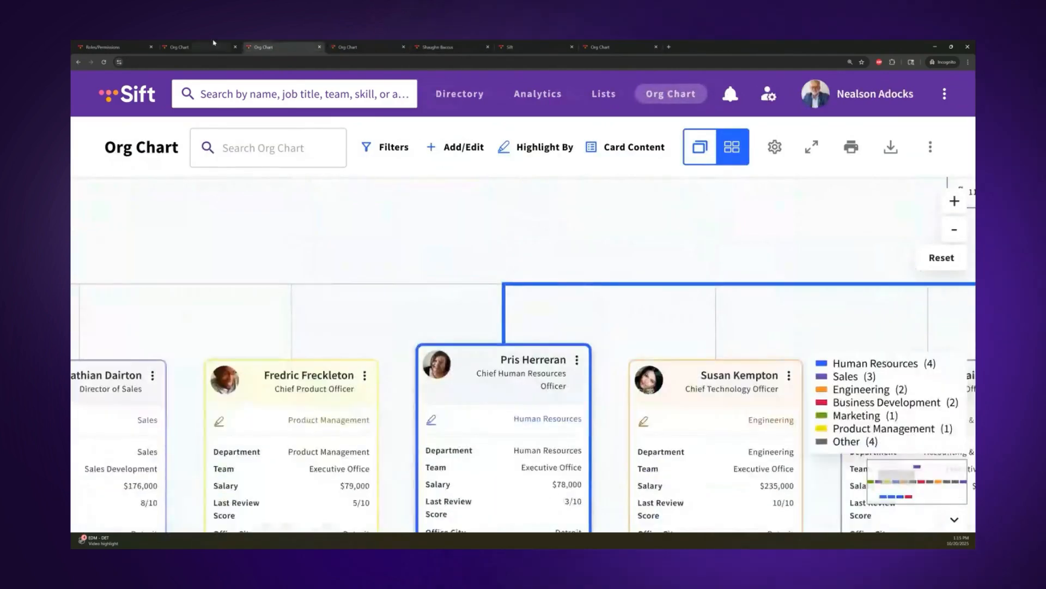
click(213, 44)
click(114, 46)
scroll(649, 275, down, 3)
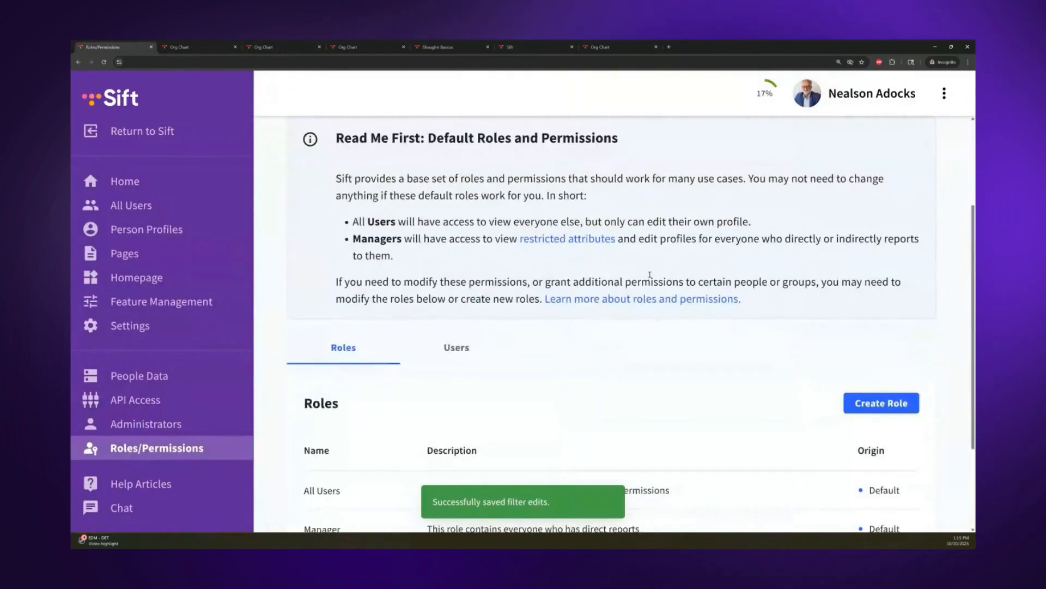
key(ctrl+minus)
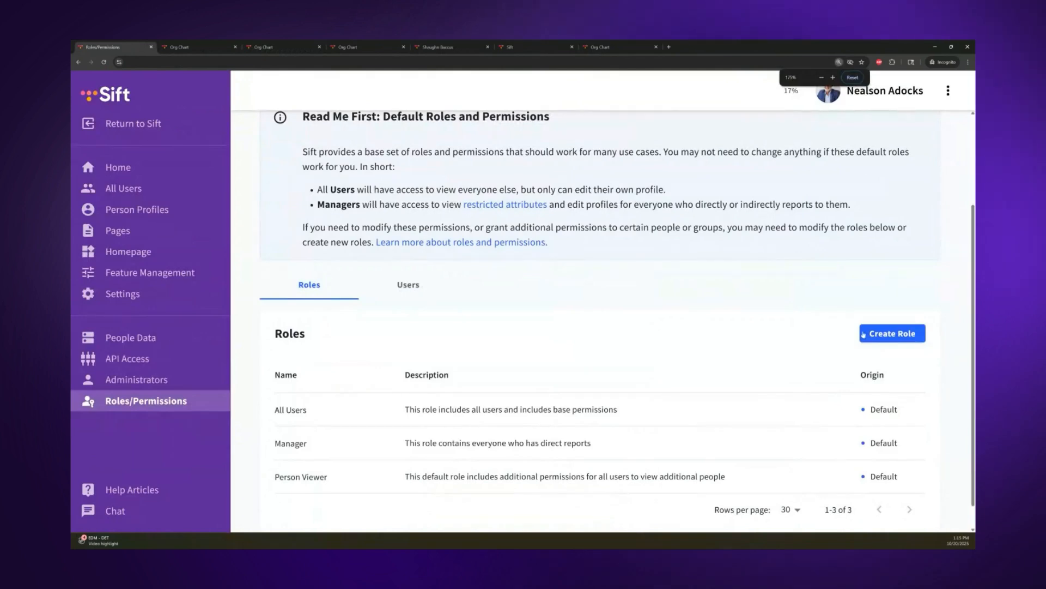
- Create a new role named "Administrative Assistants"
click(874, 334)
click(183, 209)
text(As)
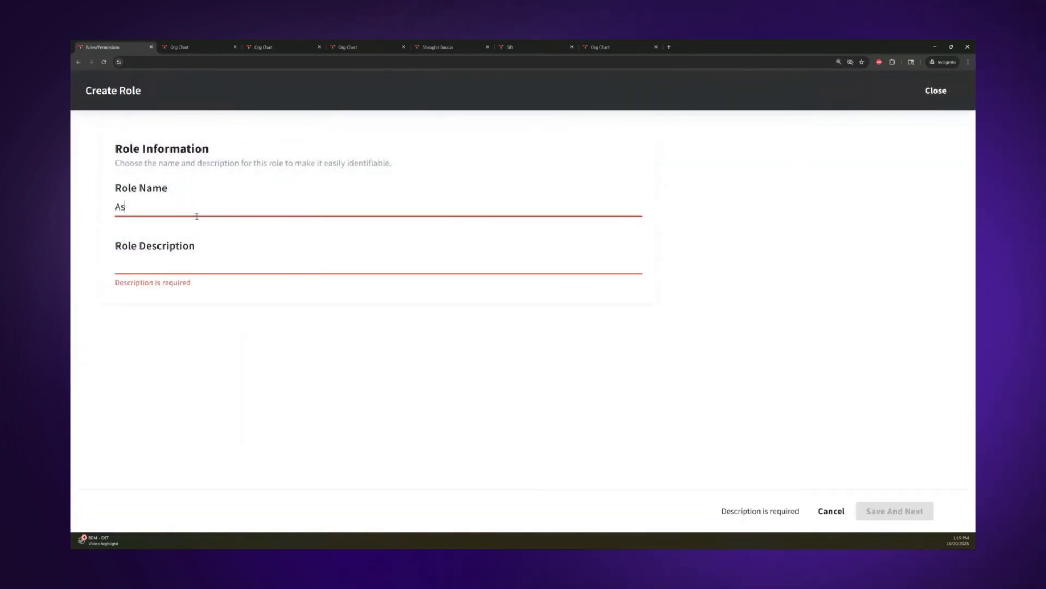
key(BackSpace)
text(dministrative A)
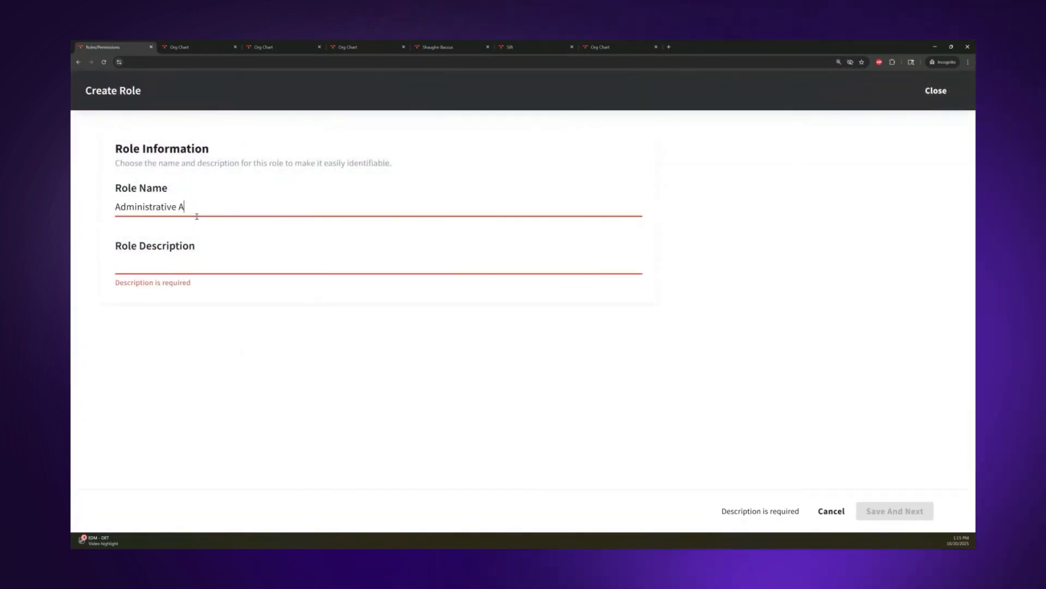
text(ssistants)
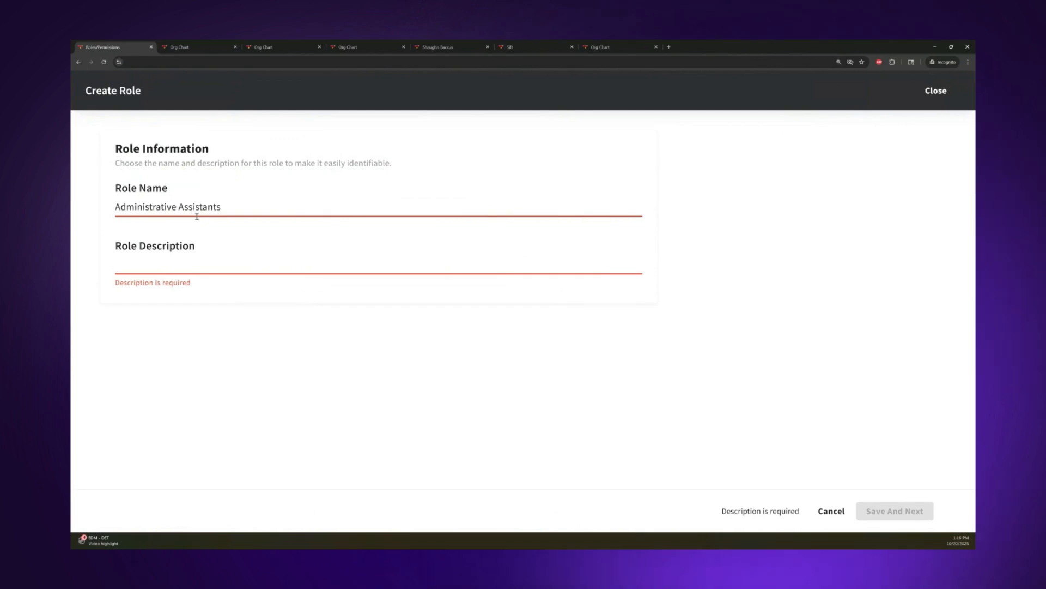
- Describe the role as "This grants access to EAs to view restricted attributes", save it, and open its member assignment
key(Tab)
text(This grants access )
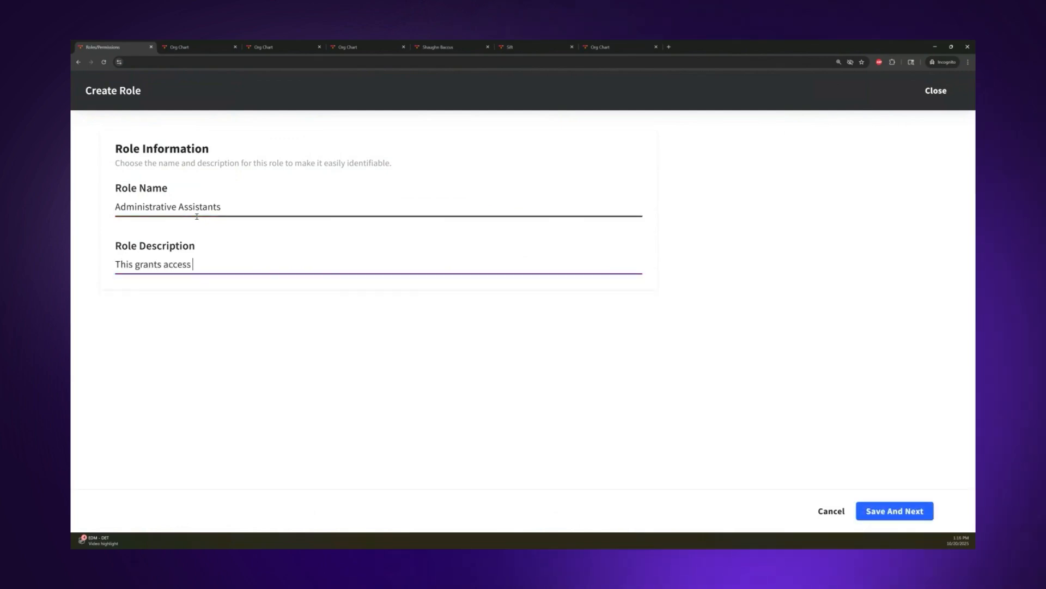
text(to EAs to view restricted att)
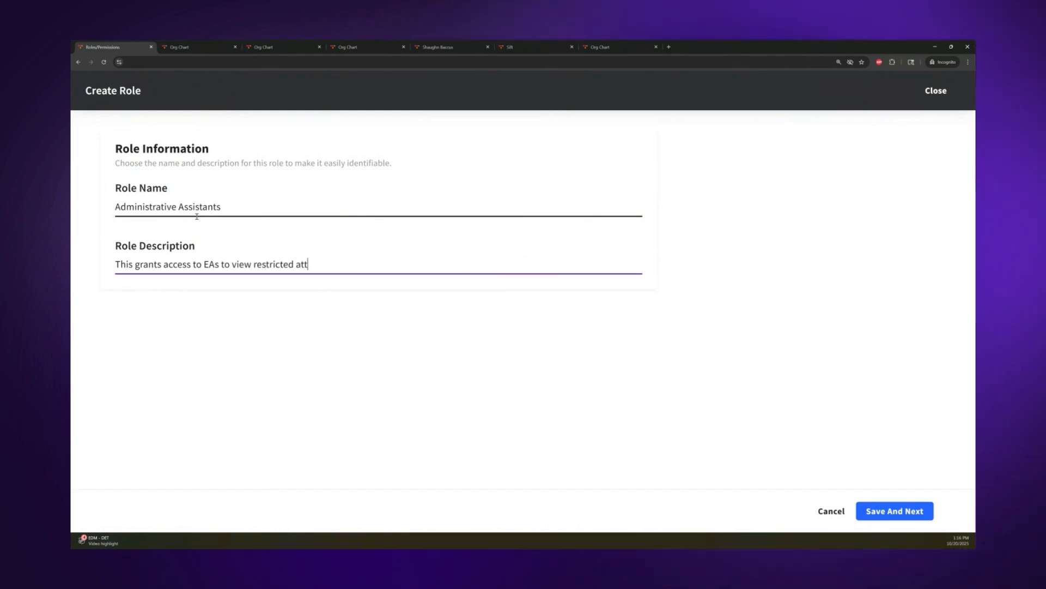
text(ributes)
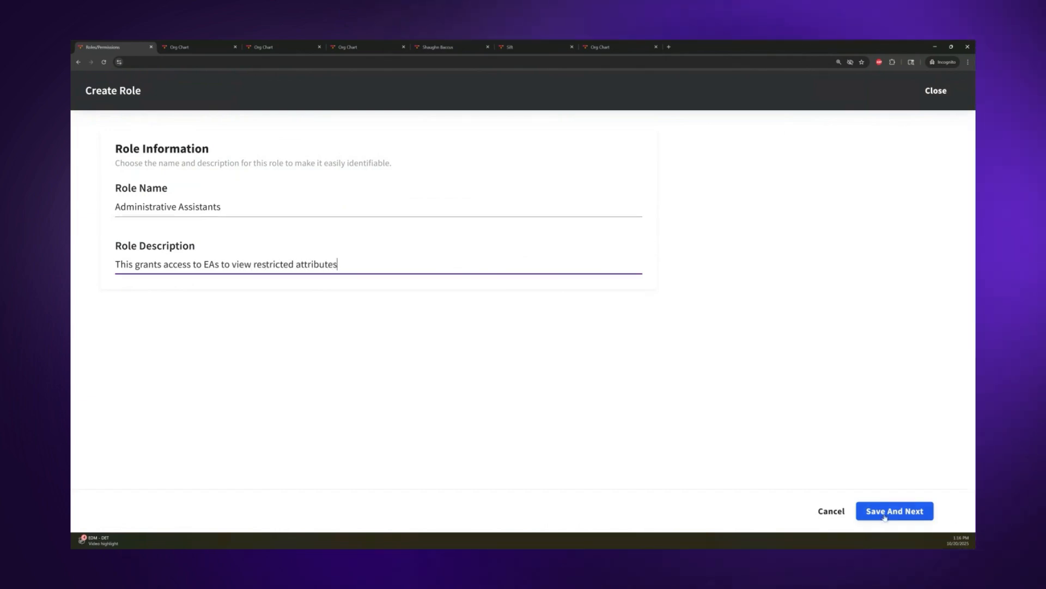
click(884, 516)
scroll(645, 398, down, 1)
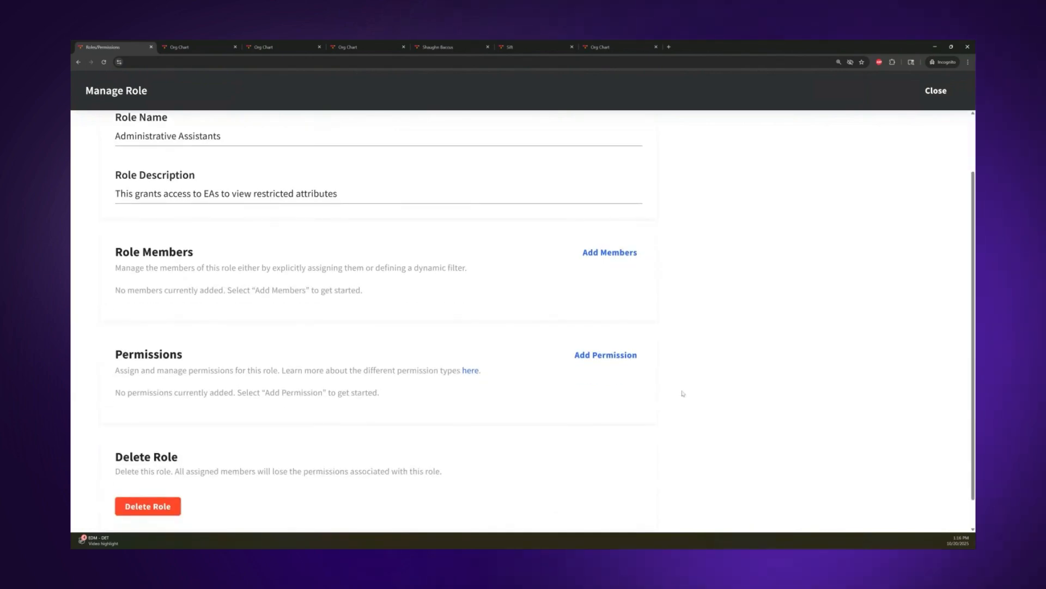
click(597, 254)
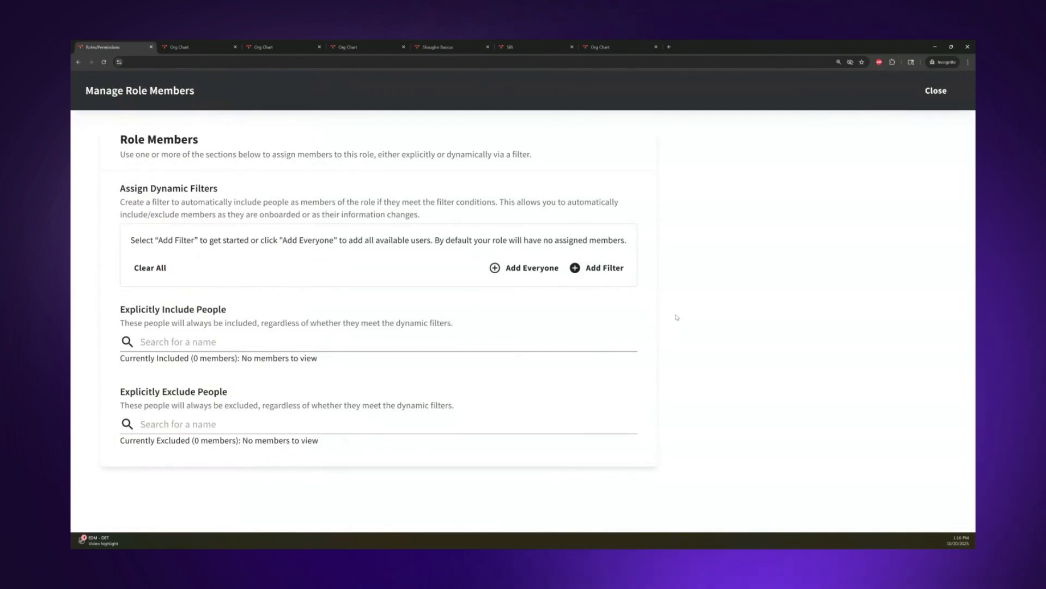
- Try to explicitly include the administrative assistant as a role member, searching by first name
click(178, 342)
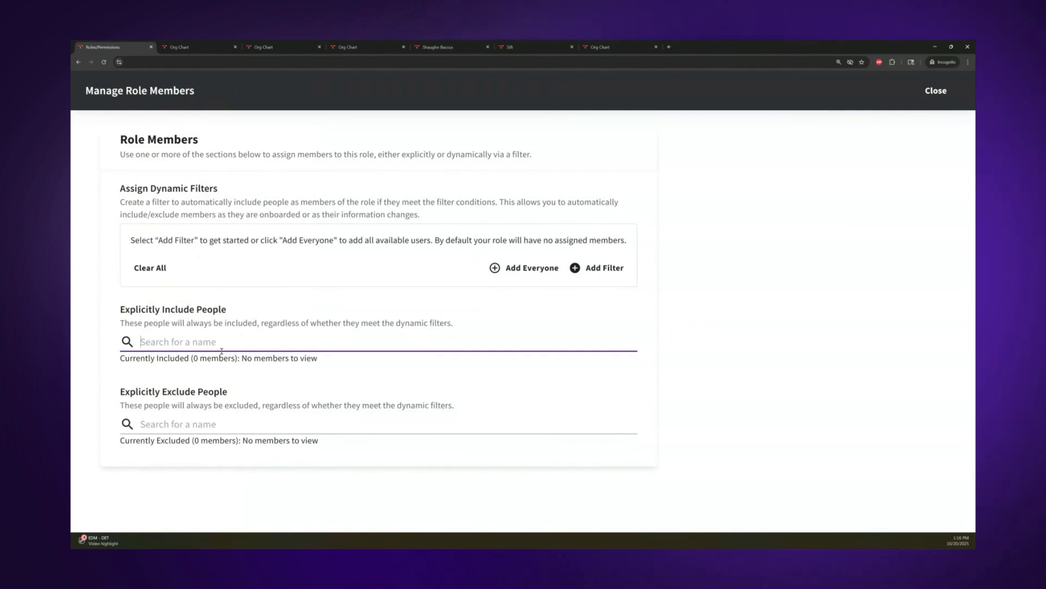
text(eal)
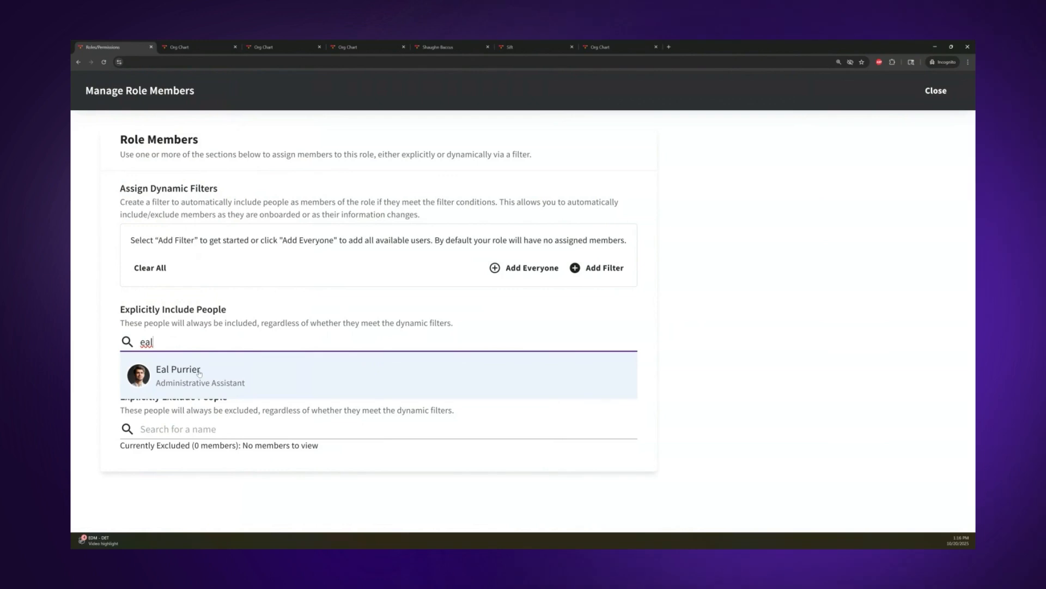
click(213, 368)
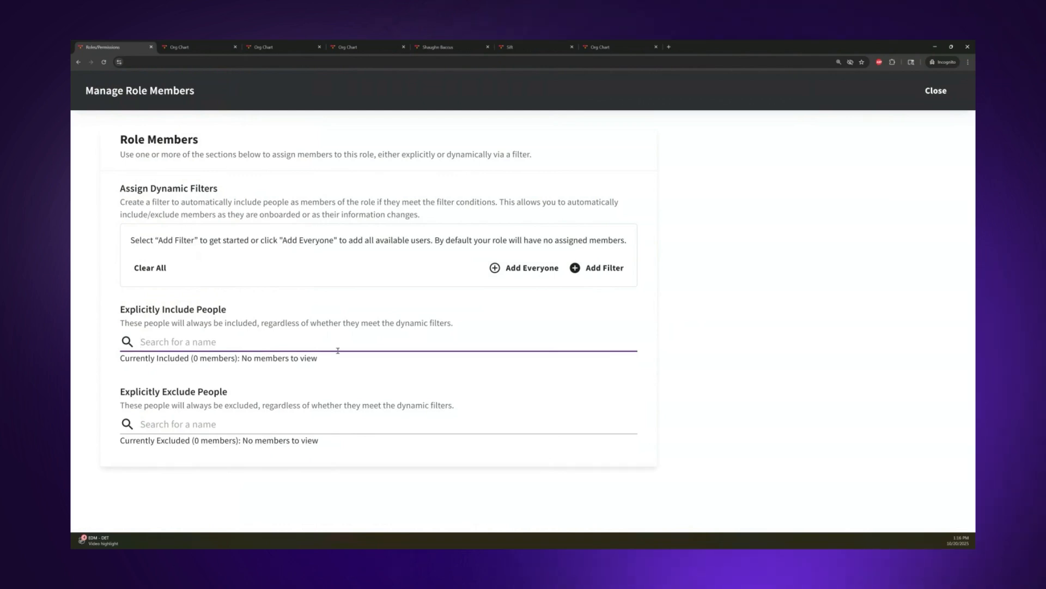
- Add a dynamic member filter on Job Title with the comparison "is" and search its values for "exe"
click(605, 271)
scroll(187, 365, down, 5)
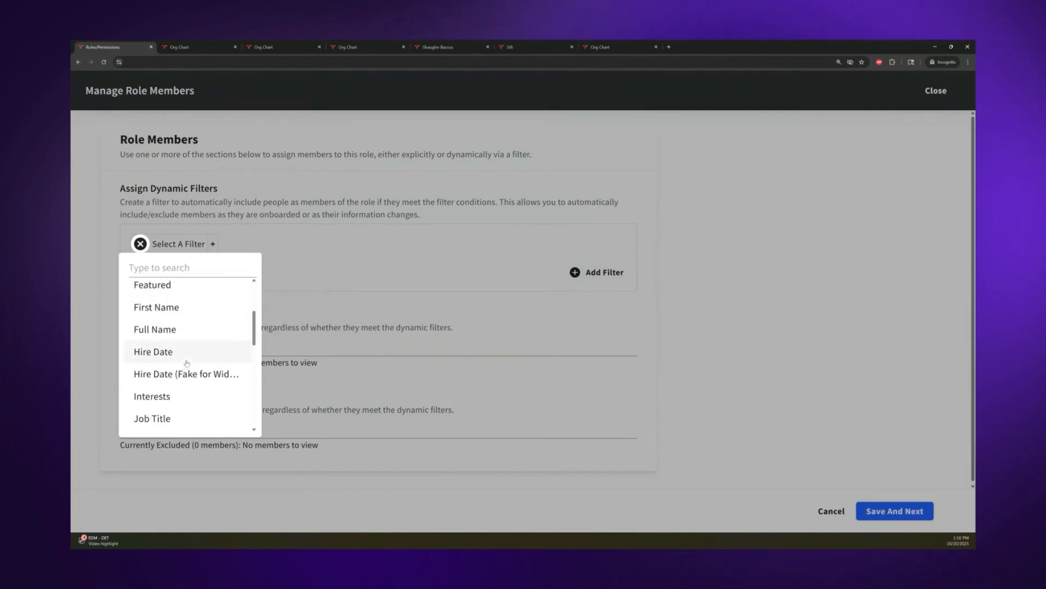
click(187, 364)
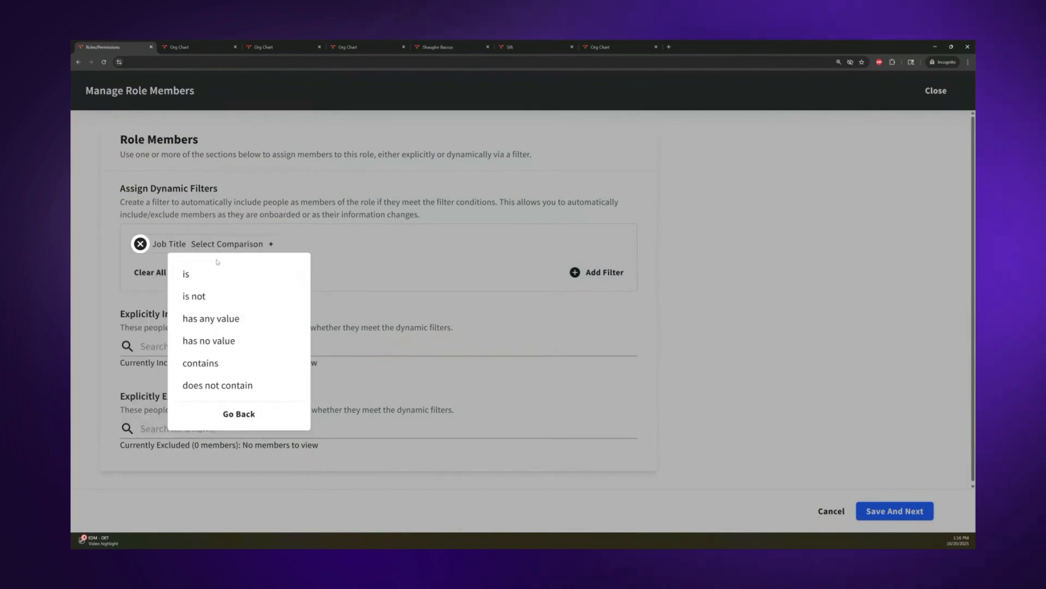
click(210, 277)
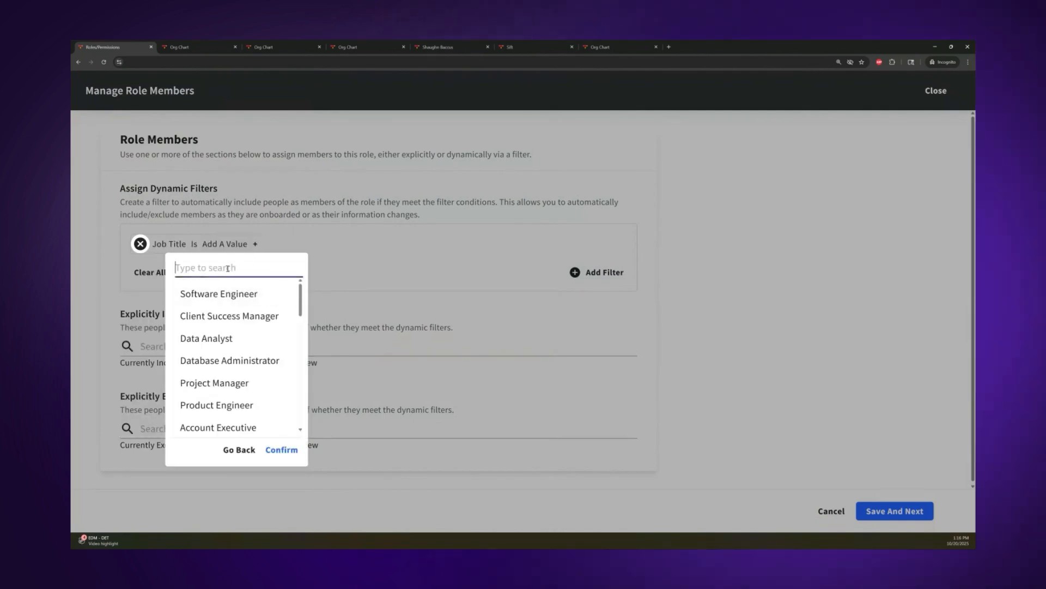
text(exe)
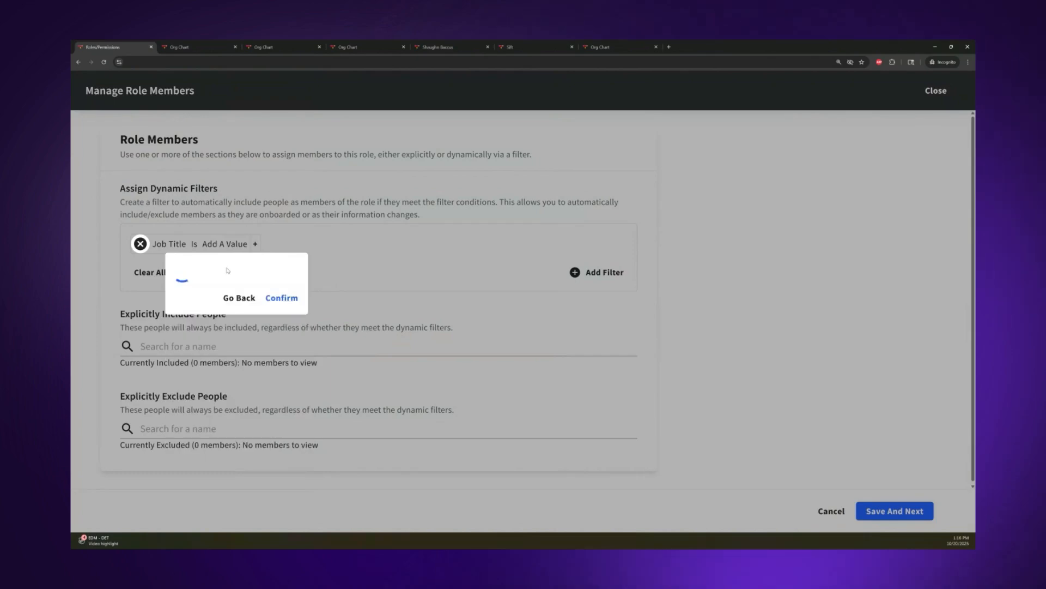
- Check the assistant's exact job title in the org chart and return to the role's member filter
click(619, 47)
drag(775, 267, 625, 236)
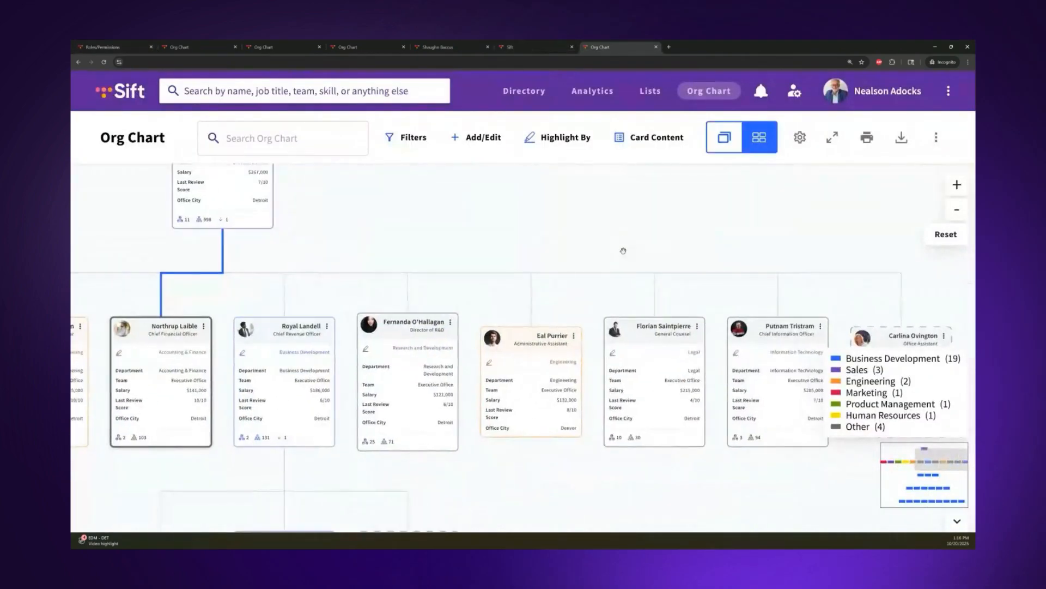
click(112, 46)
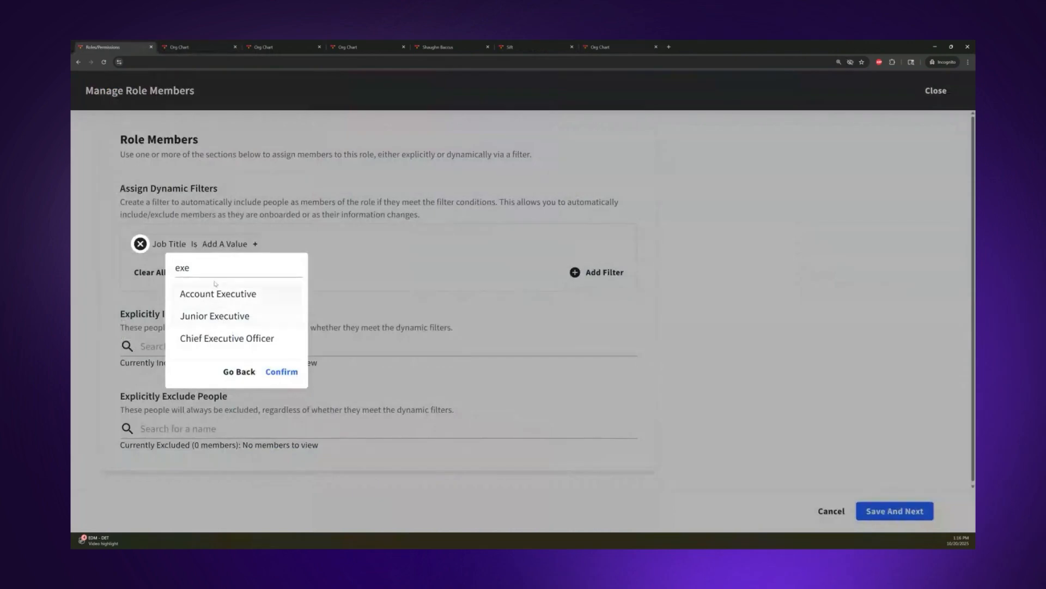
- Set the Job Title filter's value to Administrative Assistant and save the role's members
double_click(178, 266)
text(ad)
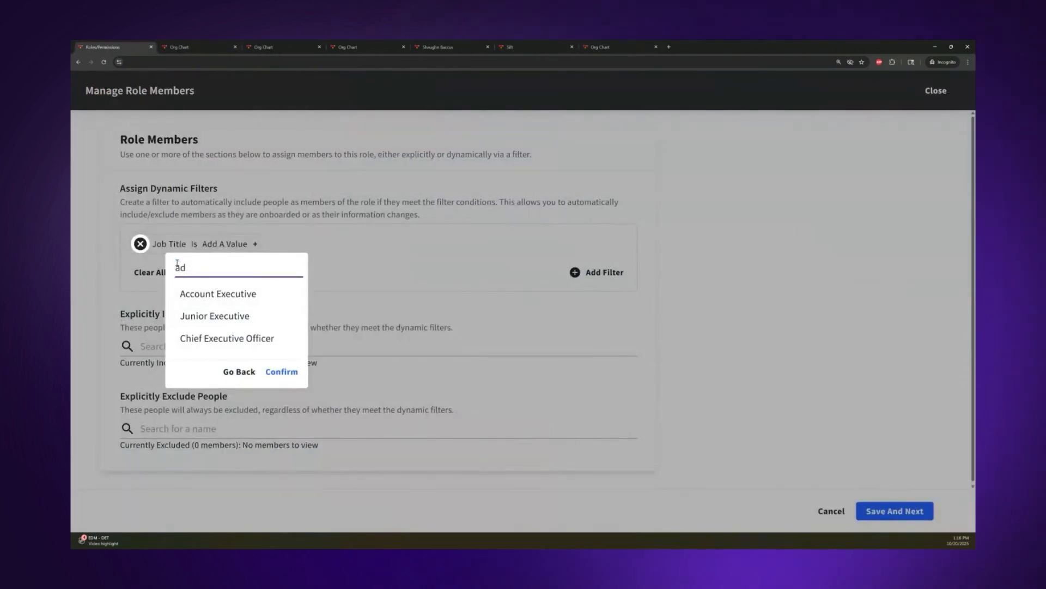
text(mini)
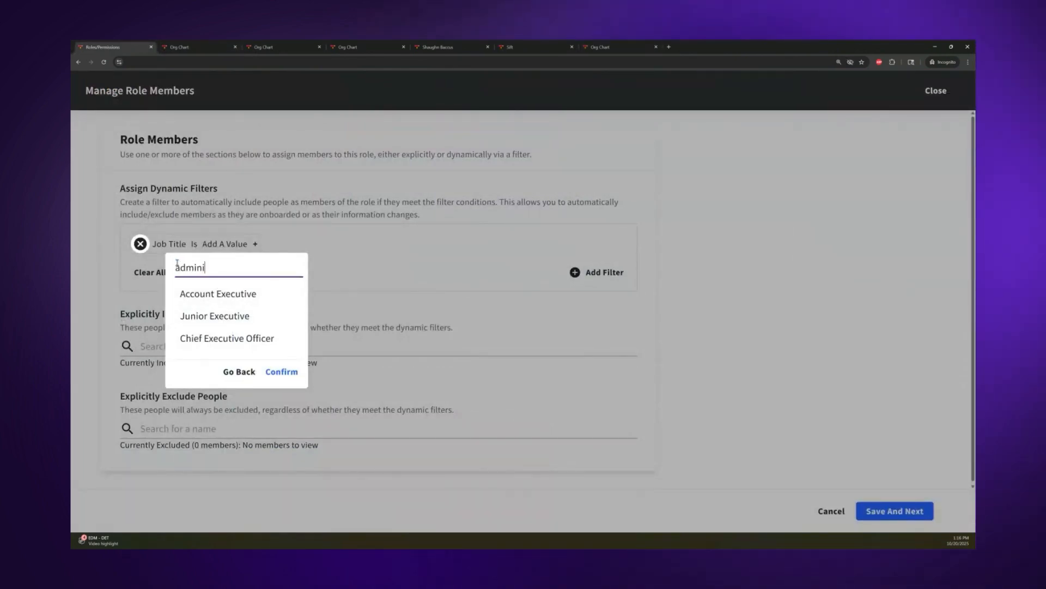
click(245, 324)
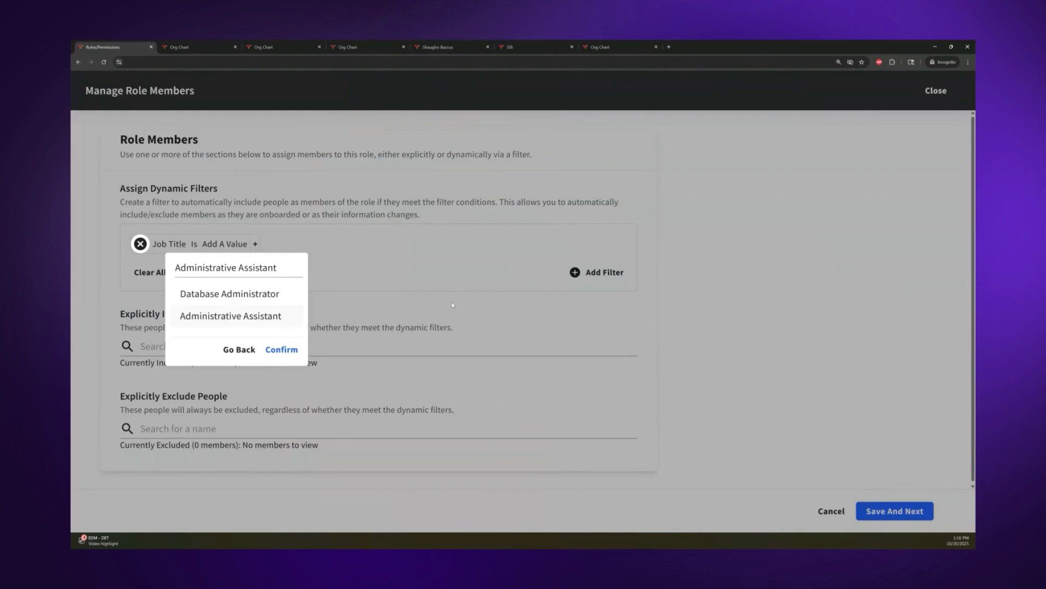
click(279, 350)
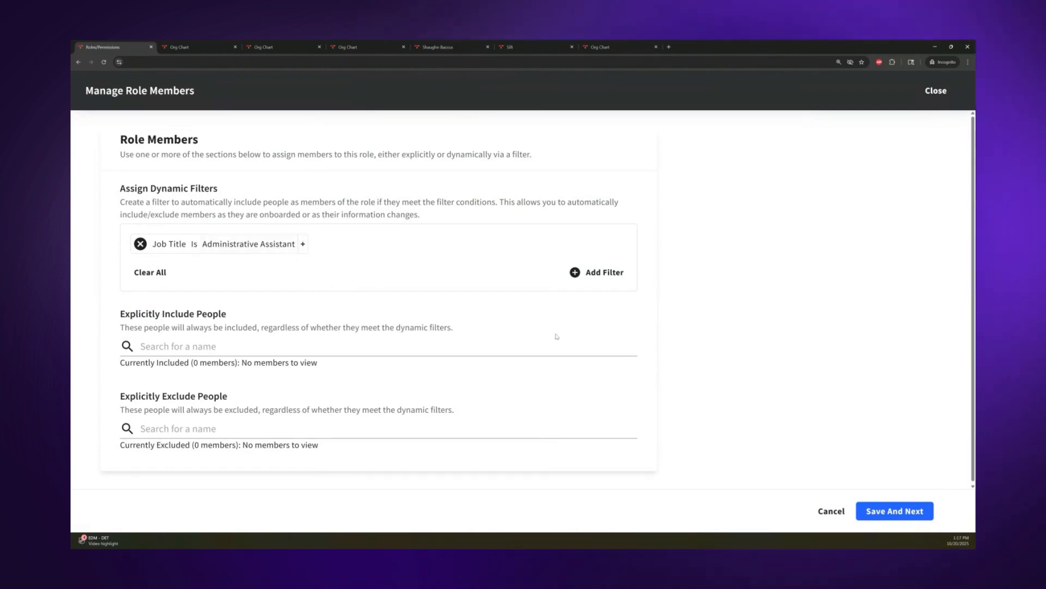
click(891, 515)
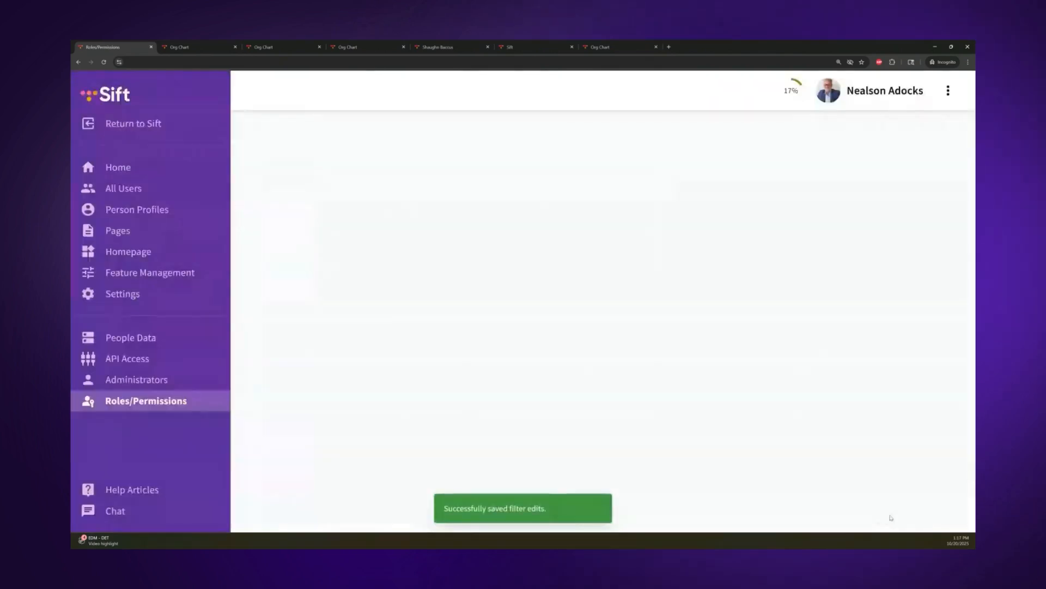
- Add the View Restricted Attributes for Person permission to the role with a scope of Everyone, save it and close the role
scroll(754, 422, down, 3)
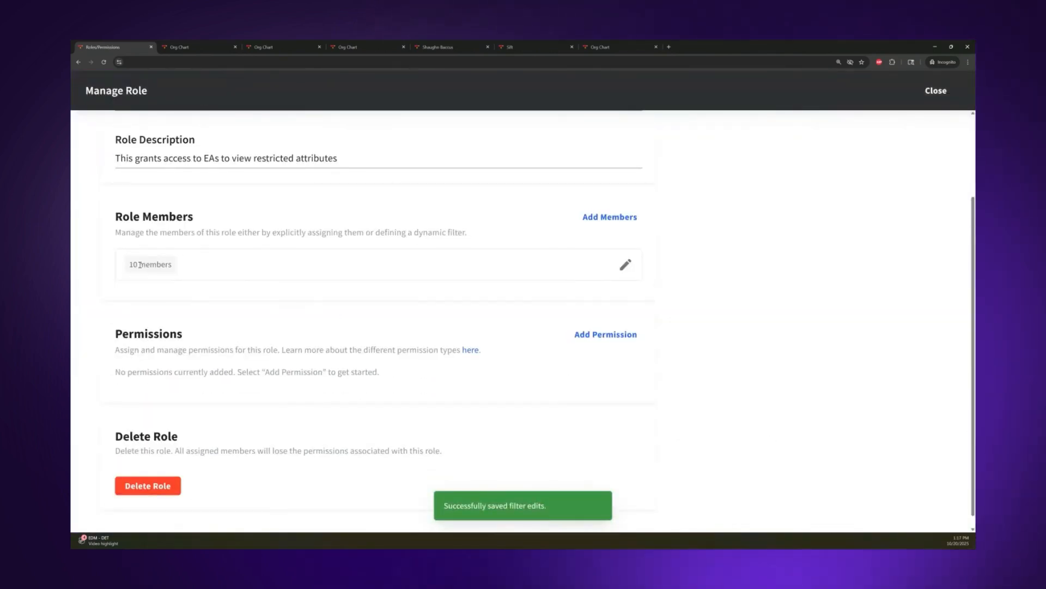
scroll(252, 367, down, 1)
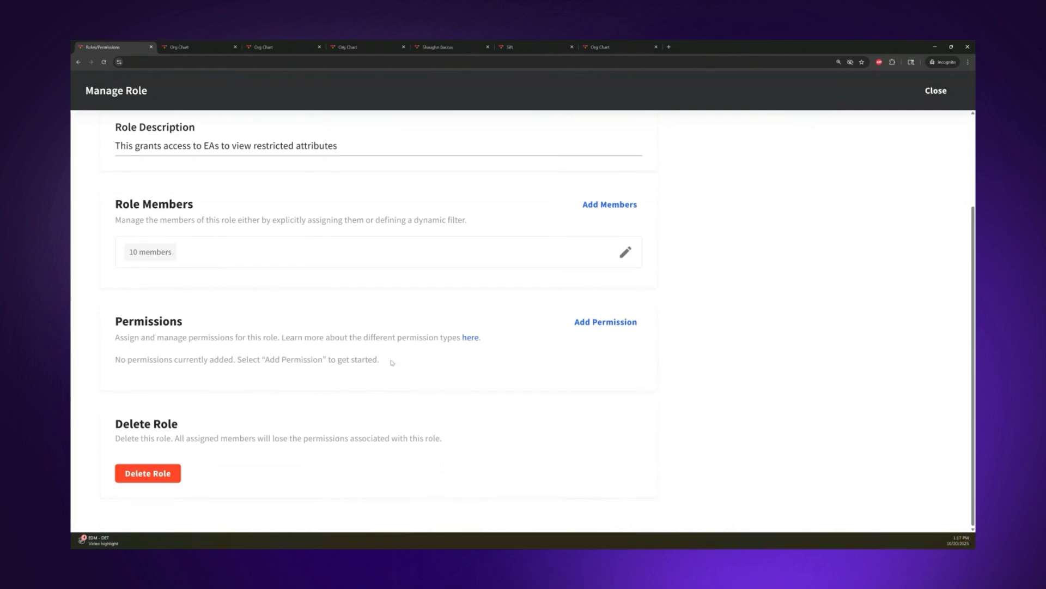
click(602, 323)
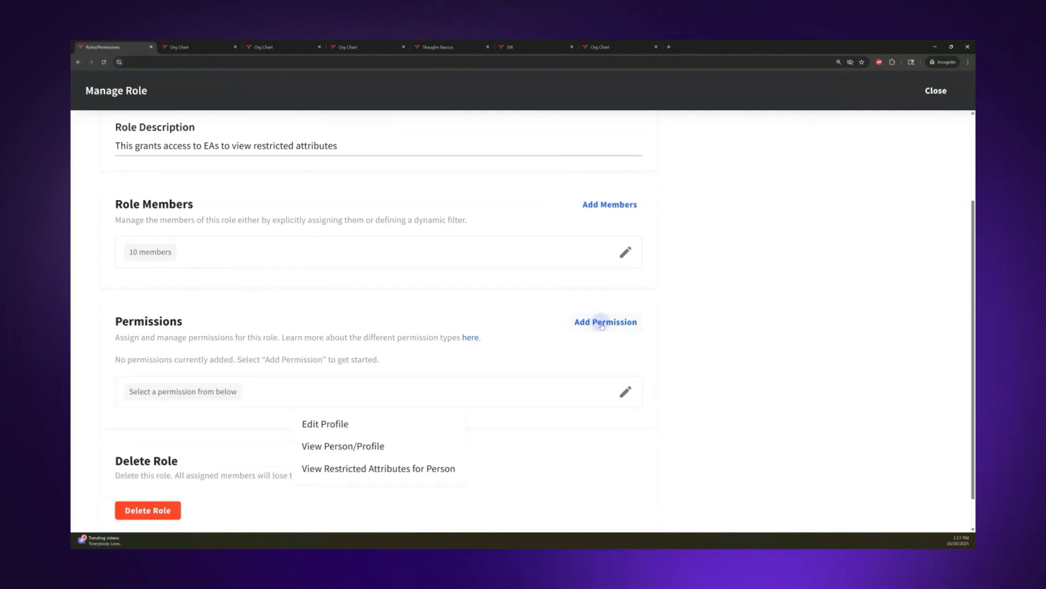
scroll(423, 376, down, 1)
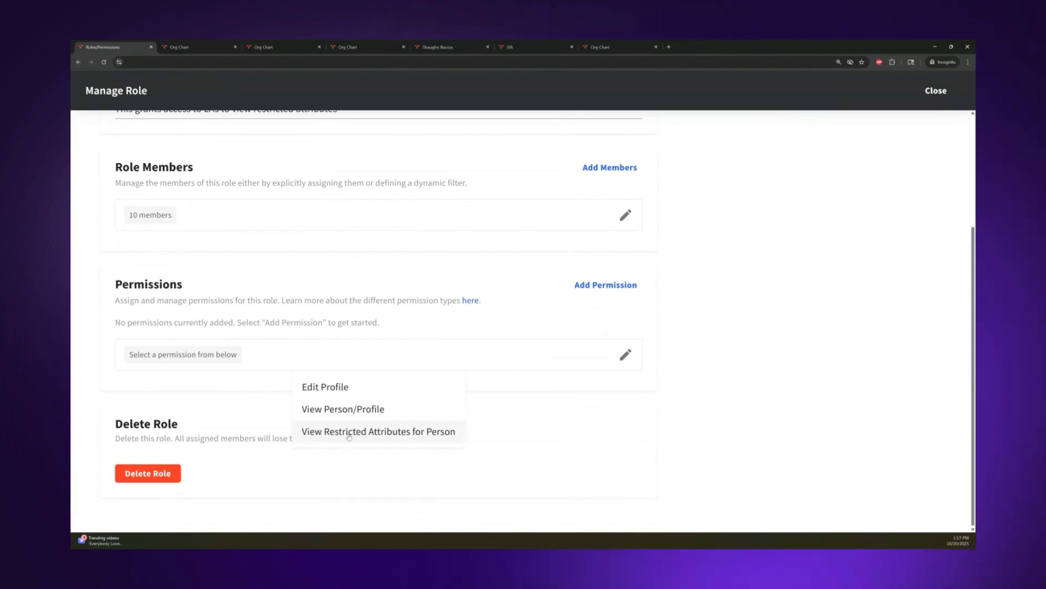
click(347, 431)
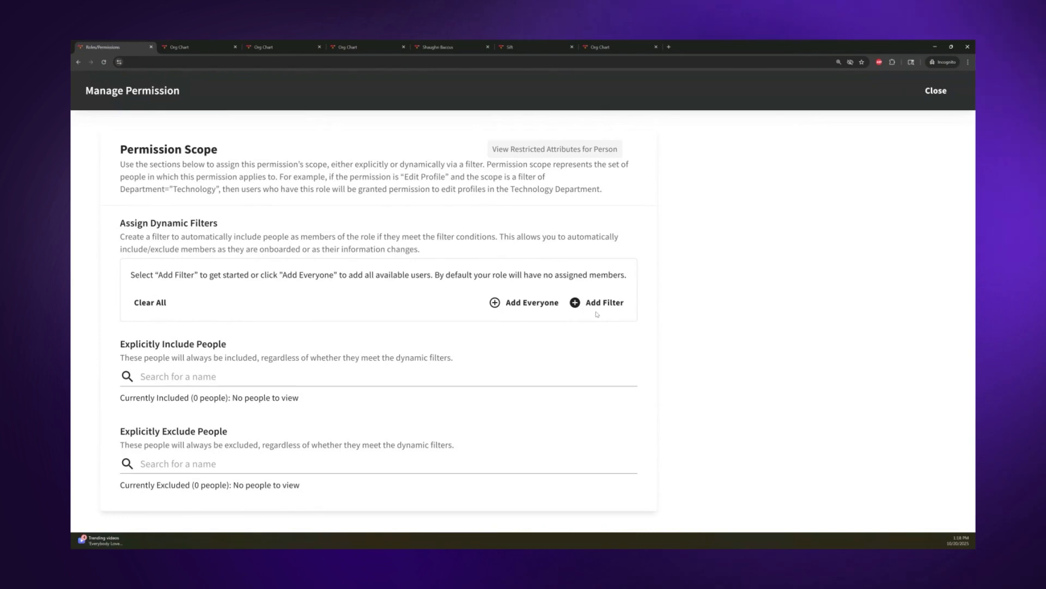
click(520, 303)
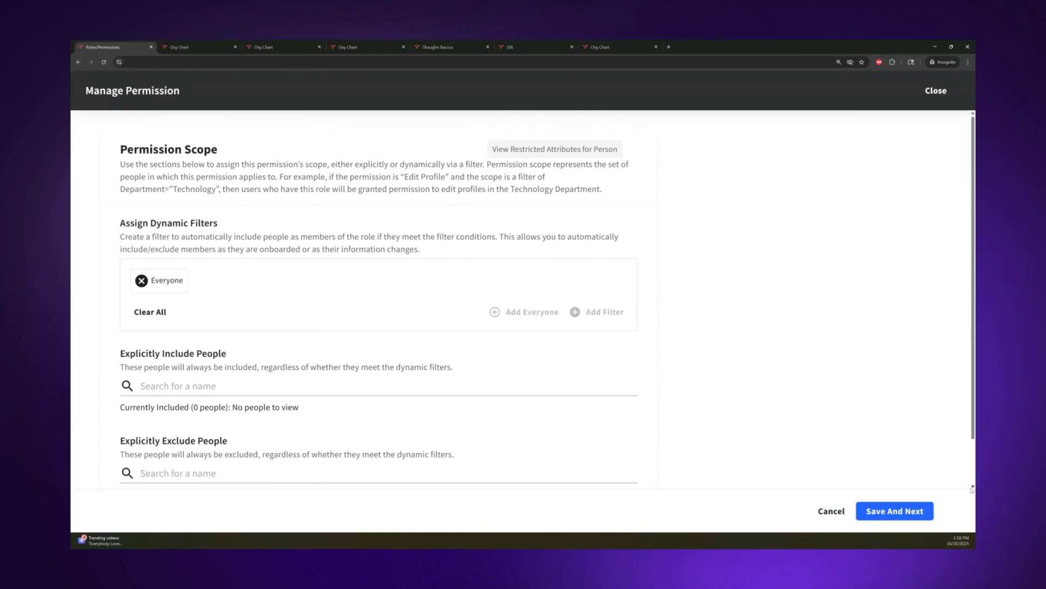
click(879, 514)
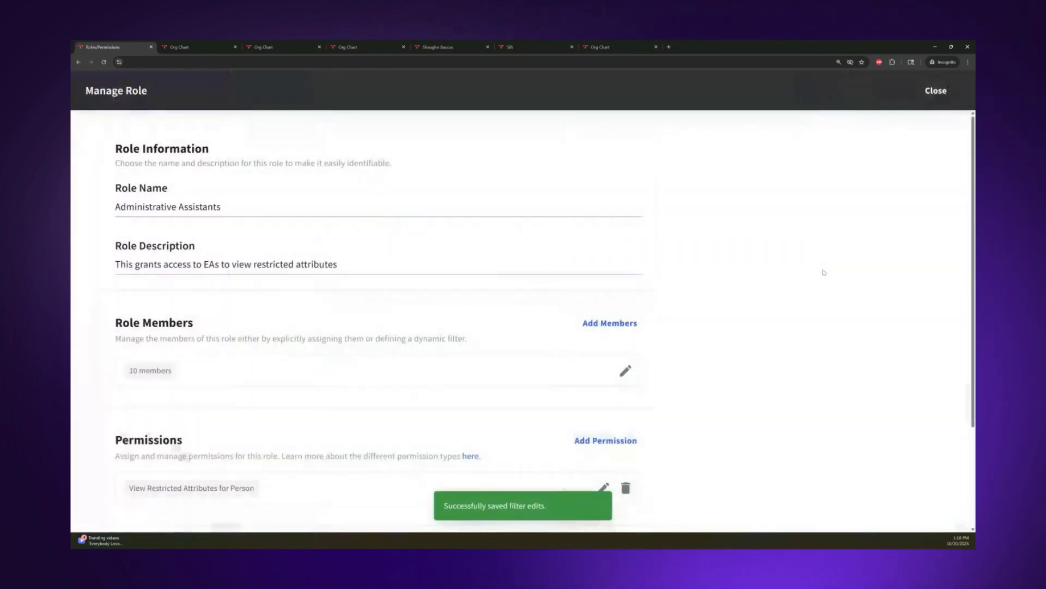
click(935, 91)
- Search the Roles/Permissions users by name for the administrative assistant and open their user record to check the assigned roles
scroll(413, 266, down, 4)
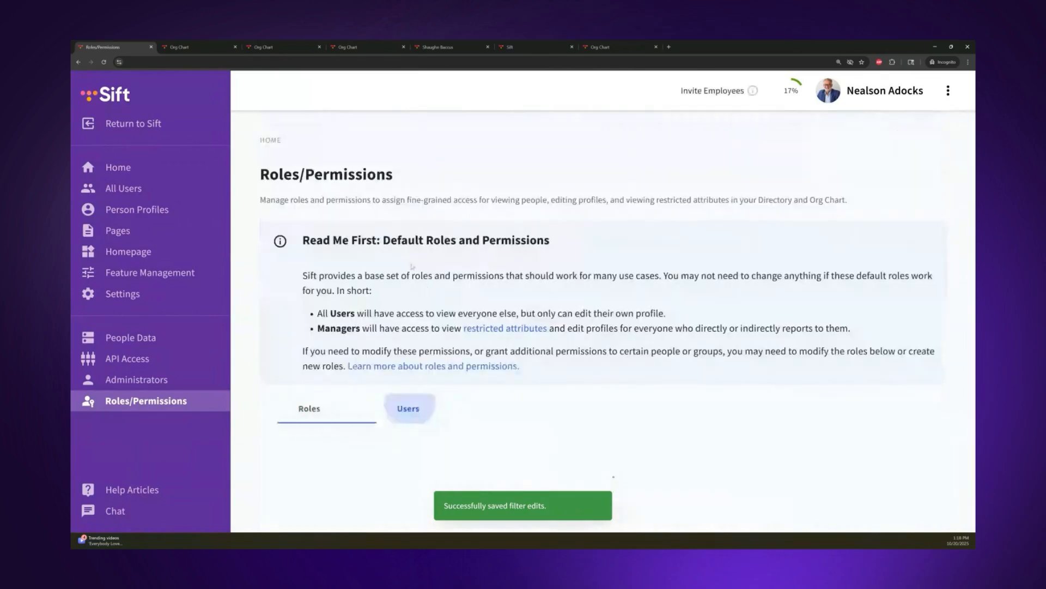
click(408, 408)
scroll(381, 354, down, 3)
click(365, 307)
text(eal)
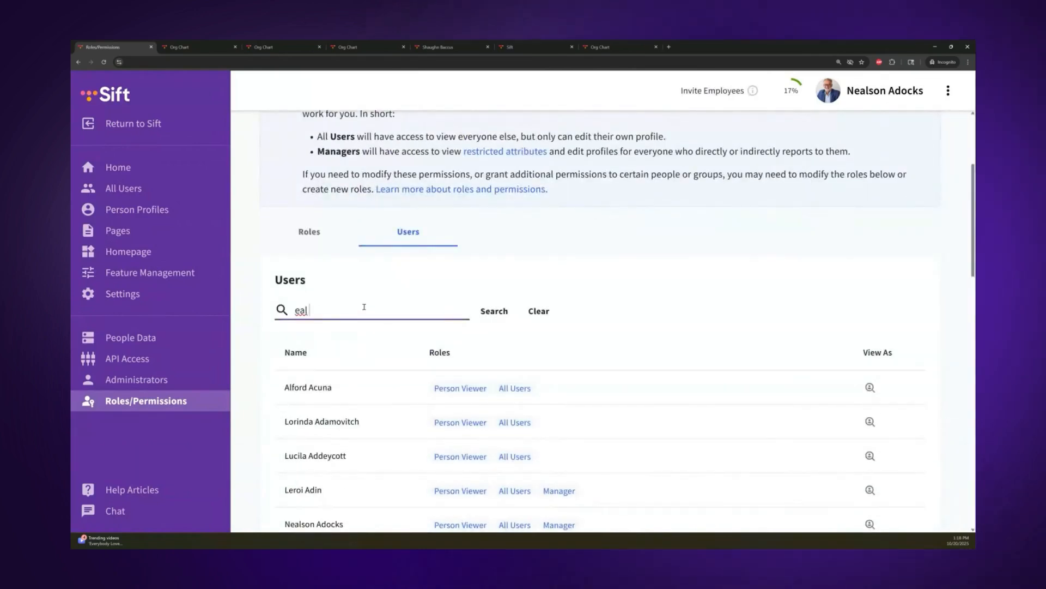
text( p)
scroll(763, 338, down, 3)
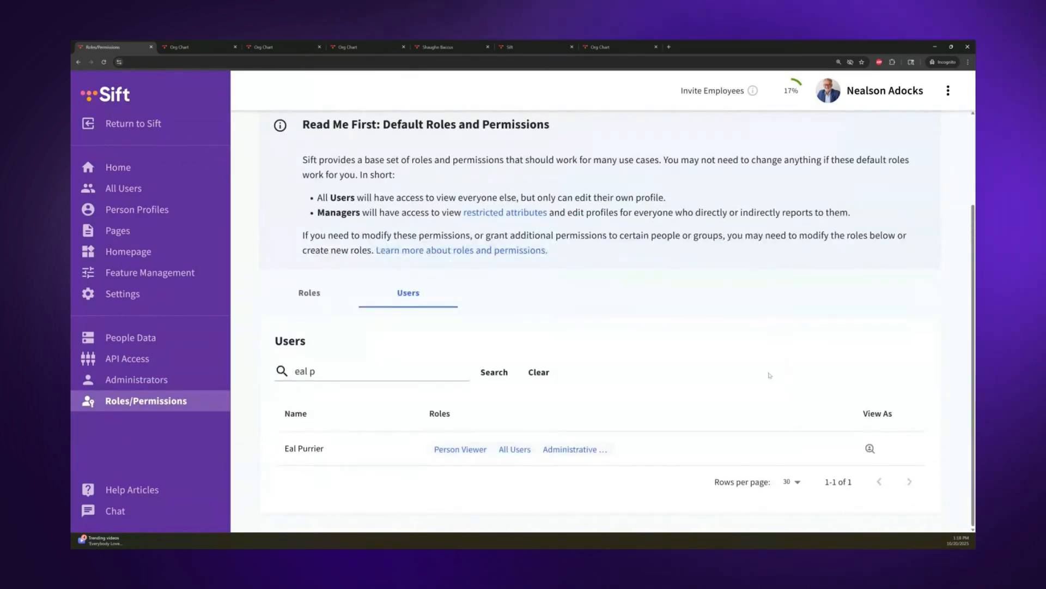
click(312, 449)
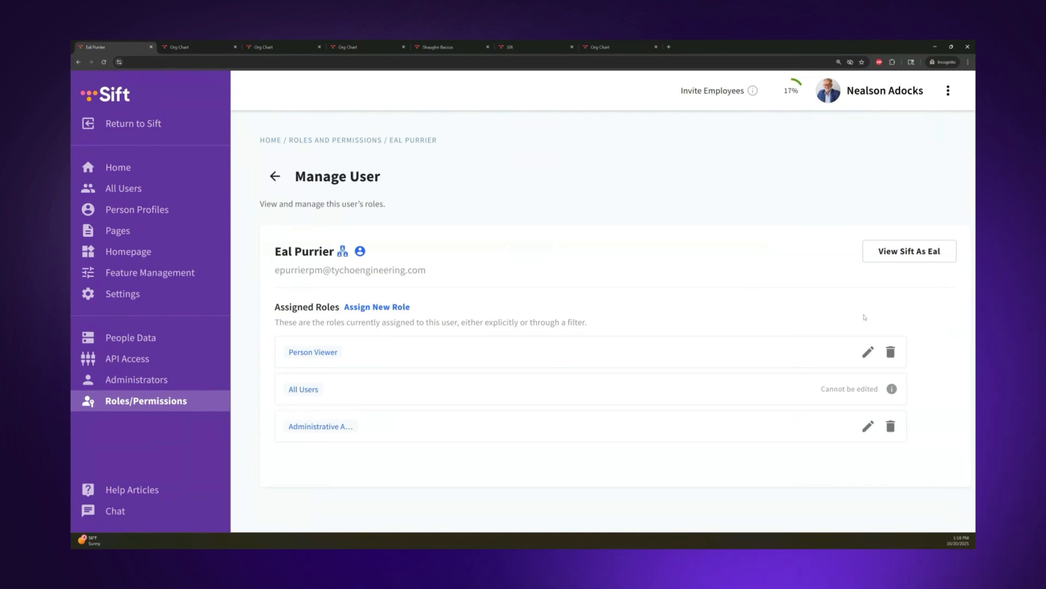
- View Sift as the assistant and examine the Additional Info section on the profile of a colleague from Work Anniversaries
click(917, 256)
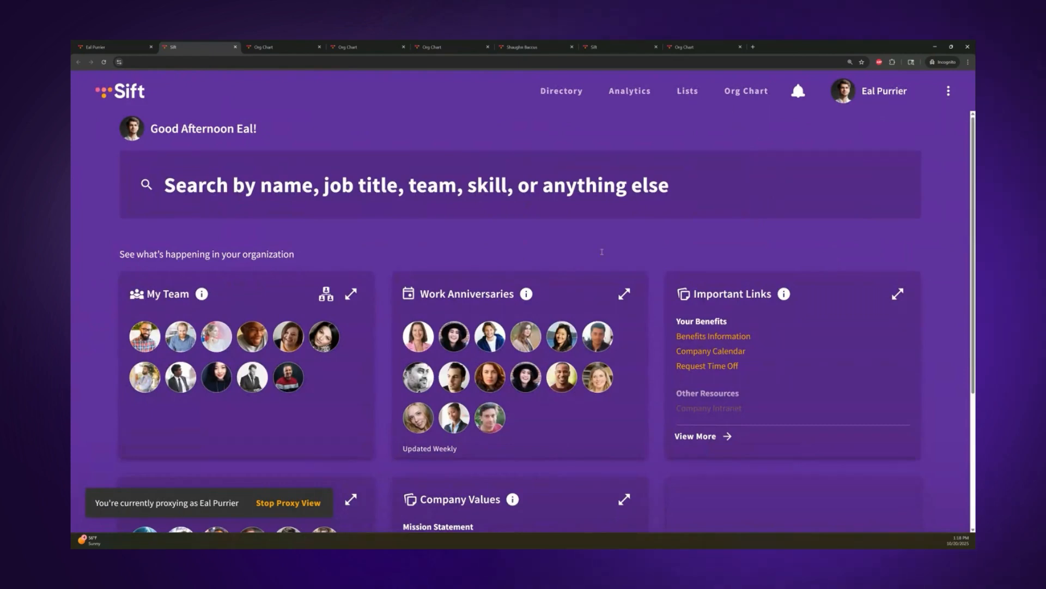
click(561, 337)
scroll(566, 387, down, 15)
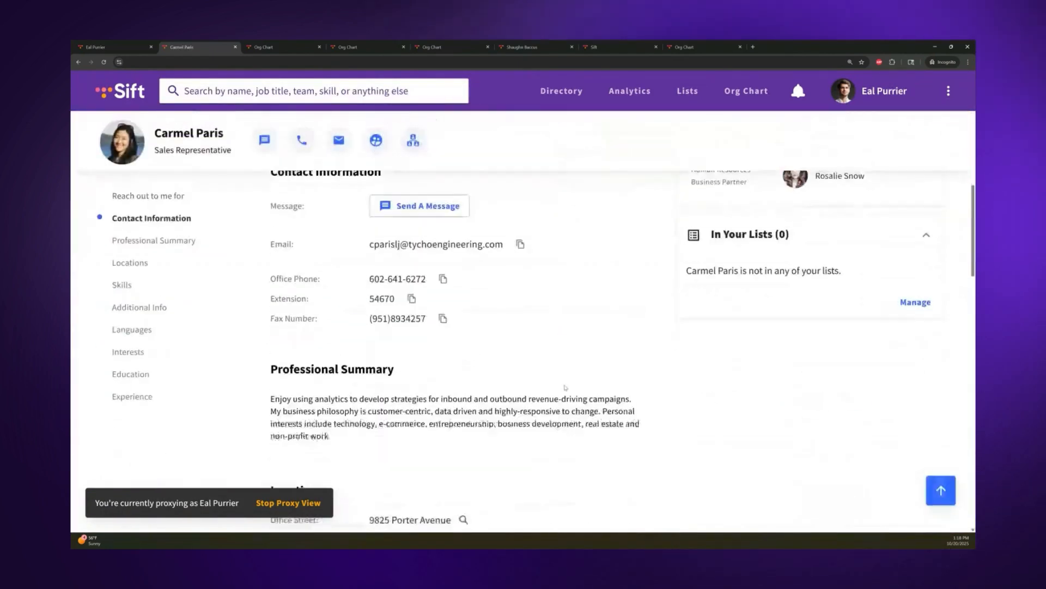
scroll(565, 387, down, 1)
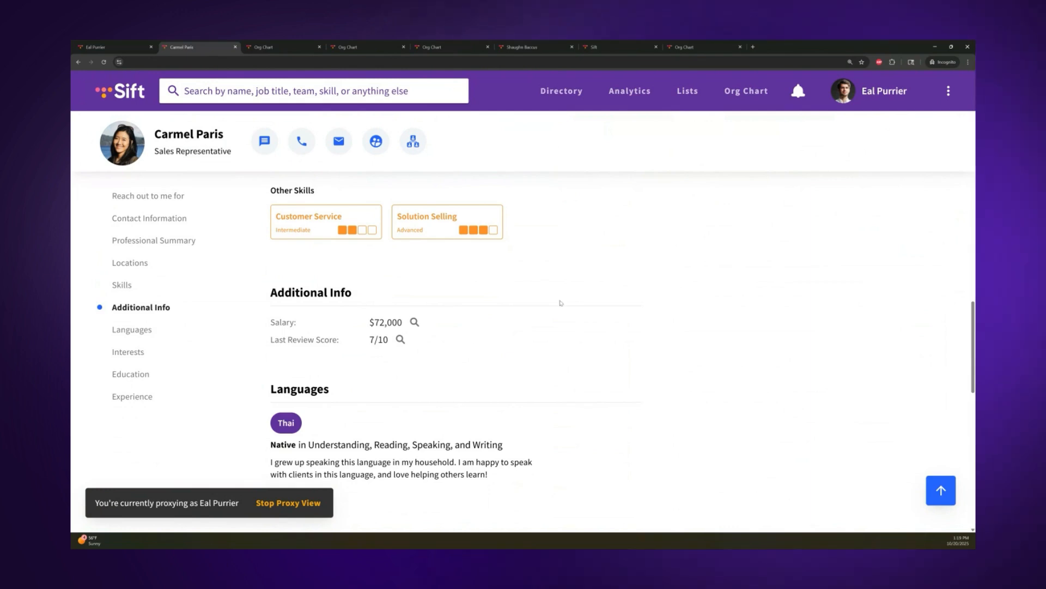
scroll(740, 455, up, 15)
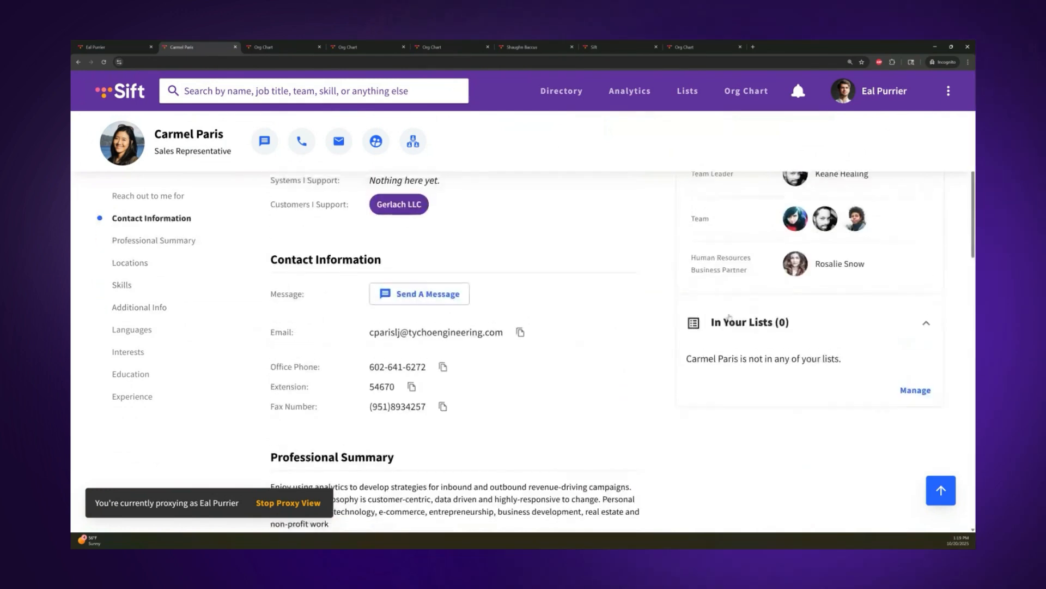